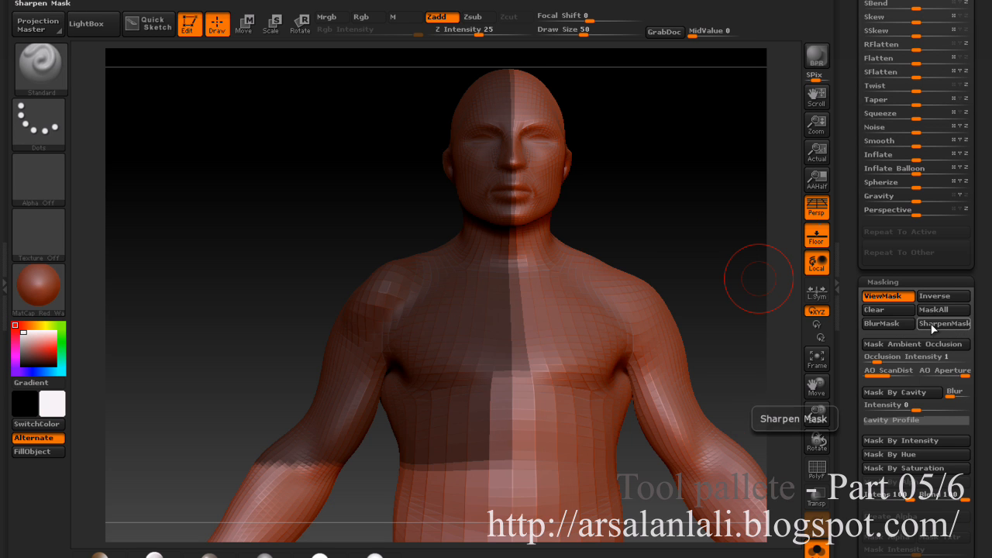
Step: Clear the mask from the body and toggle the mask display off and back on
click(890, 311)
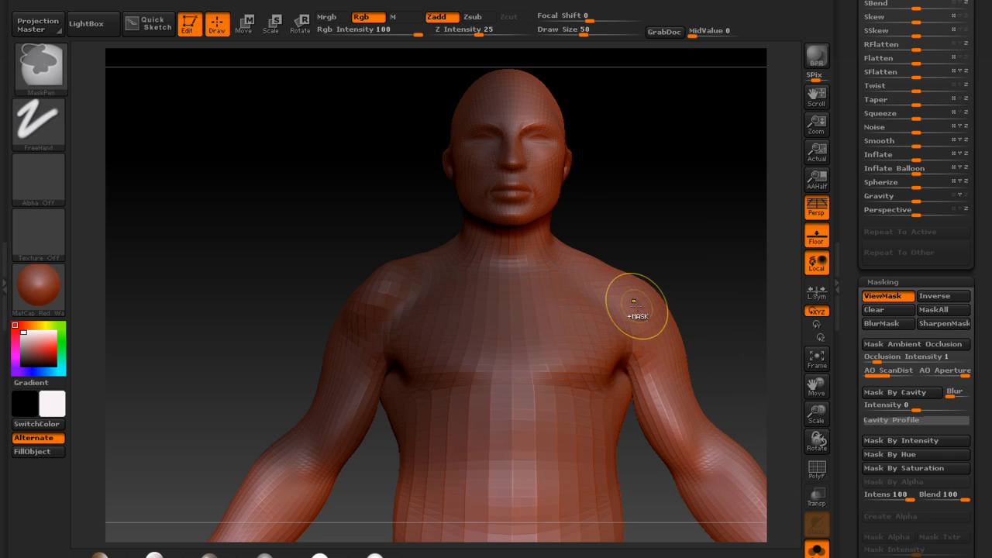
key(ctrl+z)
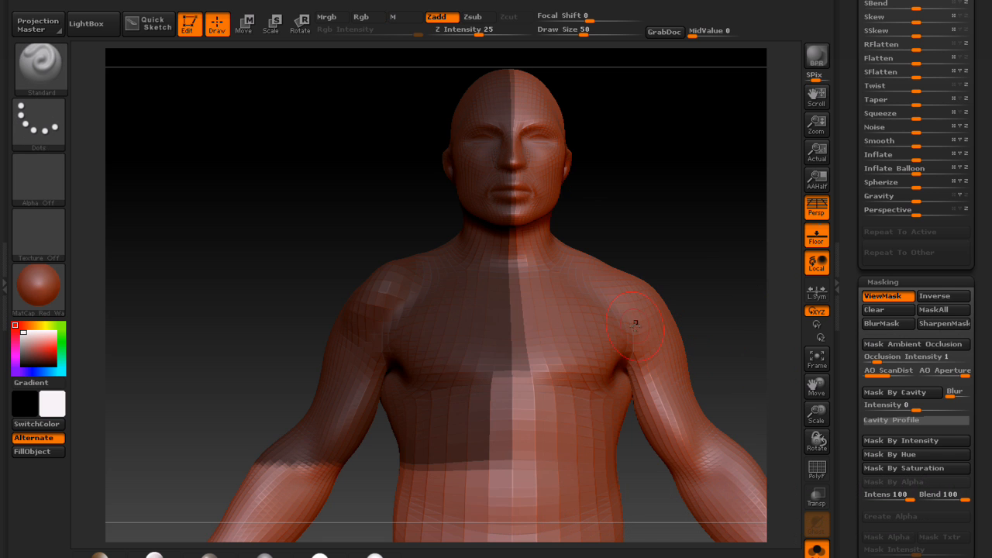
click(878, 327)
drag(977, 323, 977, 233)
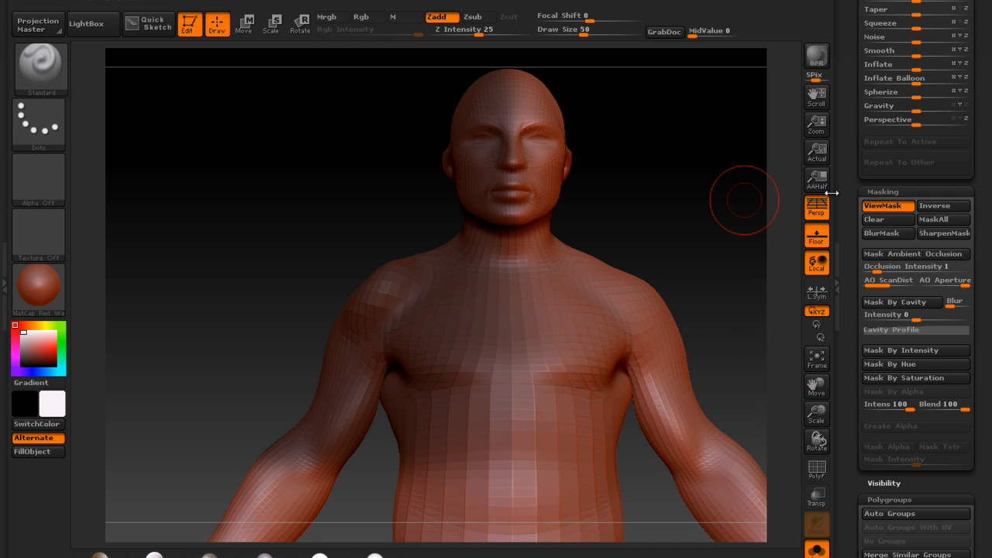
click(866, 205)
click(872, 206)
Step: Try Smart ReSym on the unmasked body to restore its symmetry
drag(969, 207, 969, 175)
drag(990, 248, 991, 232)
scroll(991, 233, up, 10)
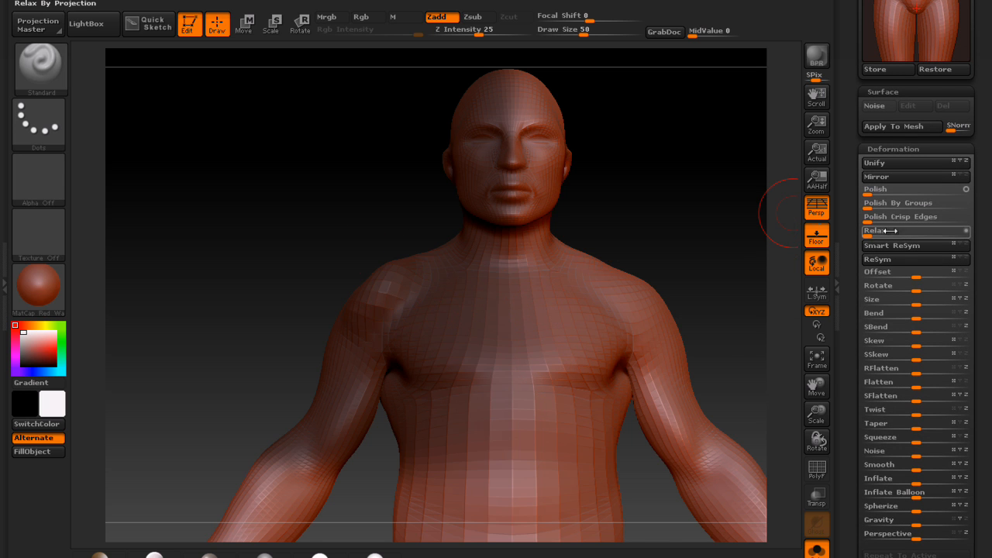
click(954, 251)
drag(742, 232, 573, 245)
drag(390, 347, 531, 350)
drag(350, 349, 599, 336)
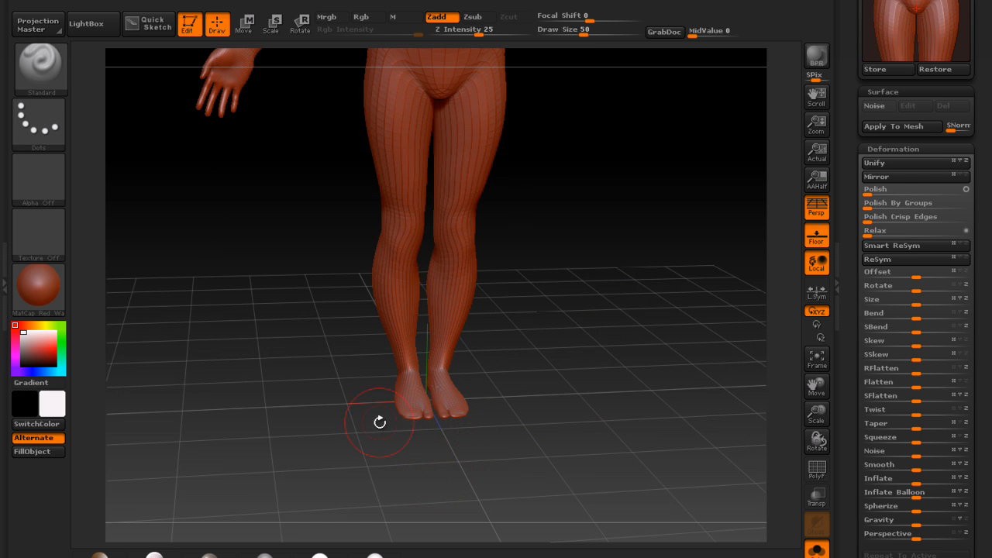
drag(439, 389, 602, 310)
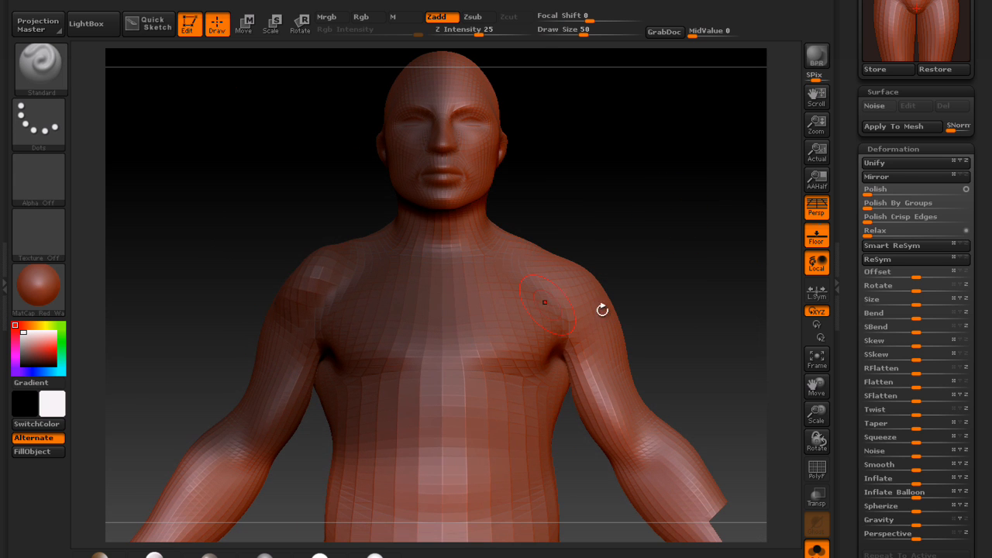
click(889, 245)
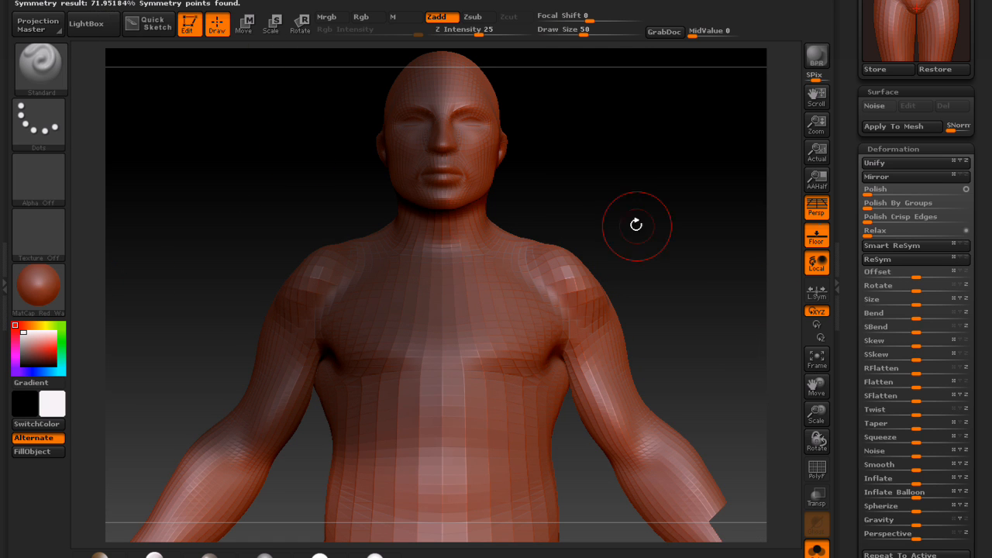
Step: Mask the half of the body without the shoulder bump, apply Smart ReSym, and clear the mask
key(ctrl)
ctrl+click(670, 248)
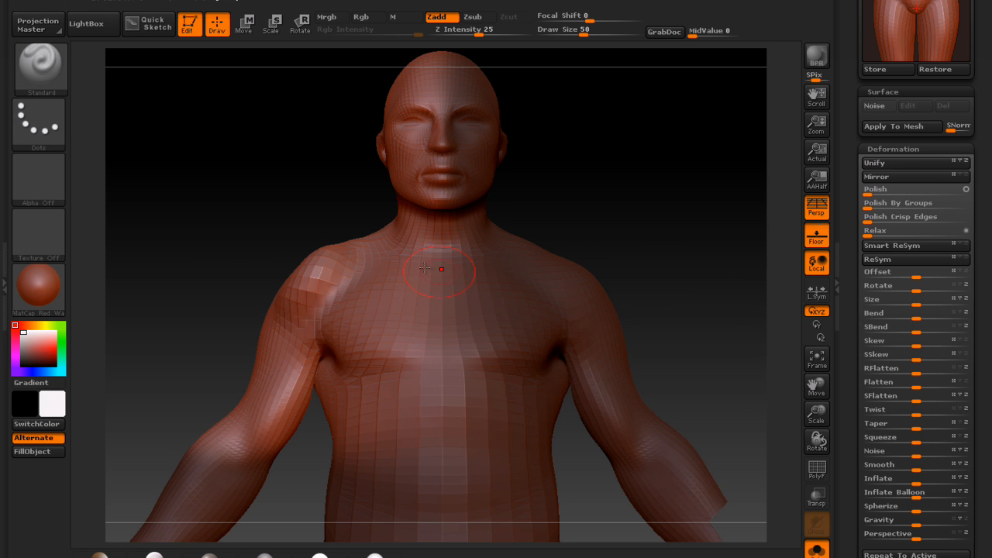
click(893, 245)
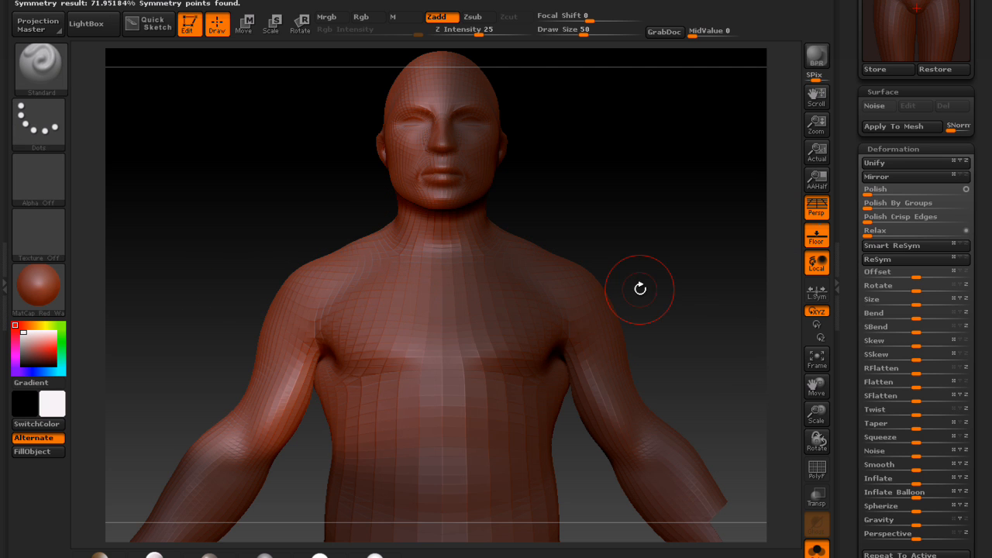
ctrl+drag(611, 194, 628, 252)
Step: Try the Offset and Size deformations on the whole body and undo the changes
alt+drag(678, 281, 675, 183)
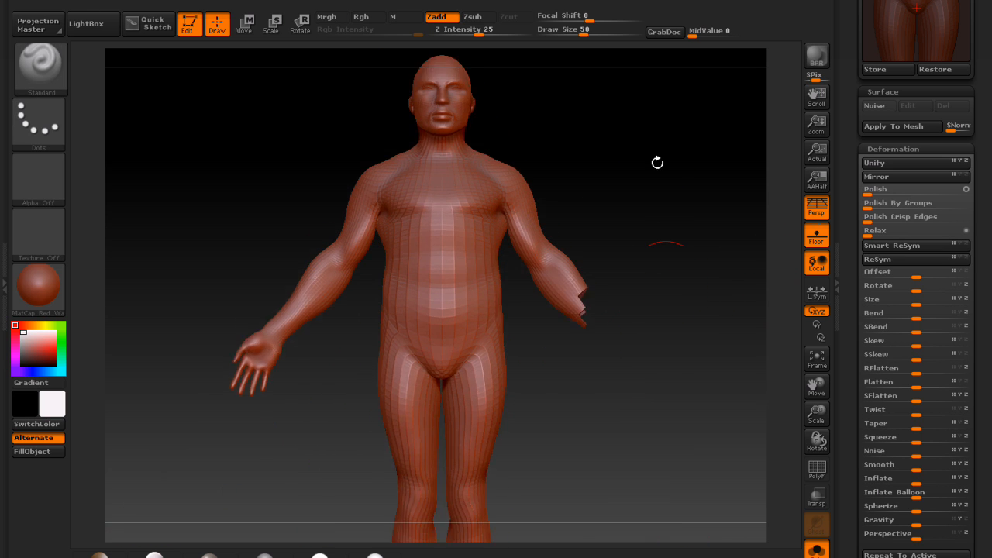
drag(654, 337, 639, 167)
alt+drag(673, 256, 663, 301)
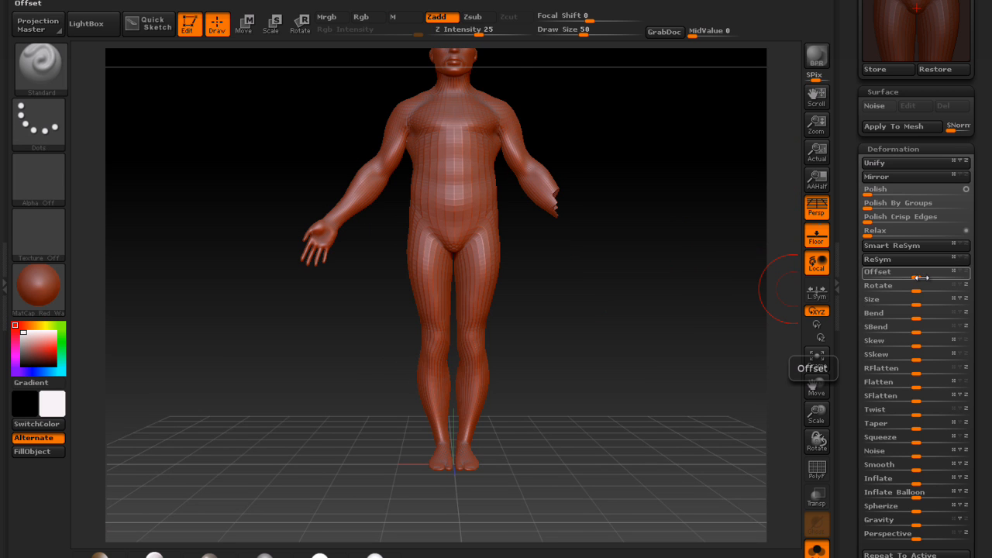
drag(922, 276, 931, 314)
click(954, 272)
key(ctrl+z)
key(ctrl+z)
key(ctrl+z)
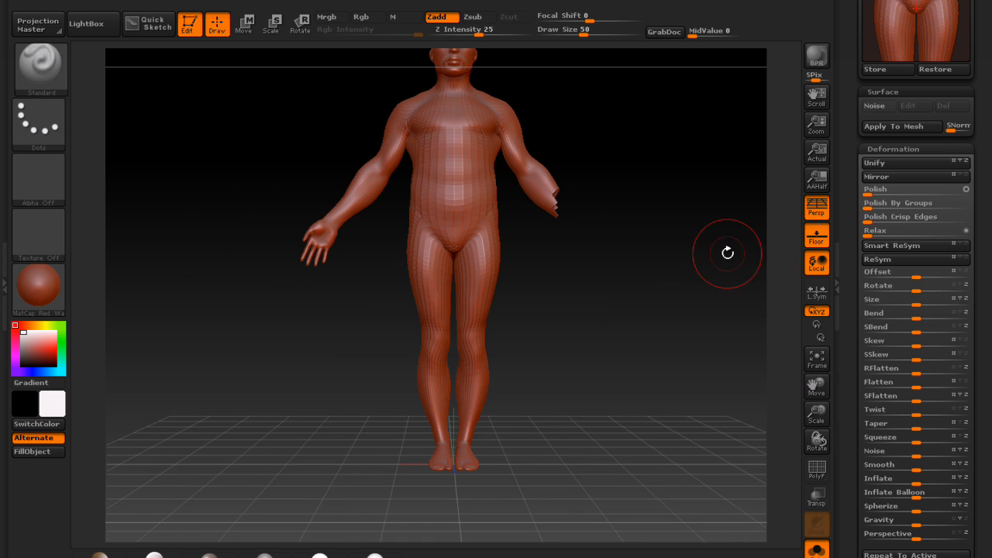
drag(816, 413, 520, 343)
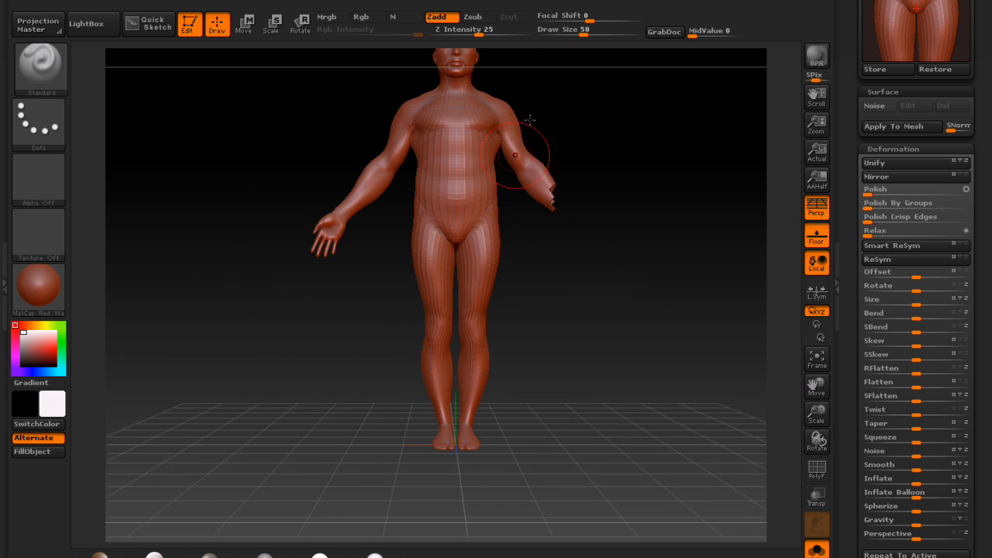
mouse_move(917, 299)
mouse_down()
mouse_move(954, 301)
mouse_move(916, 302)
mouse_up()
Step: Switch the active tool to the multi-part DemoSoldier_3 model
drag(990, 210, 974, 358)
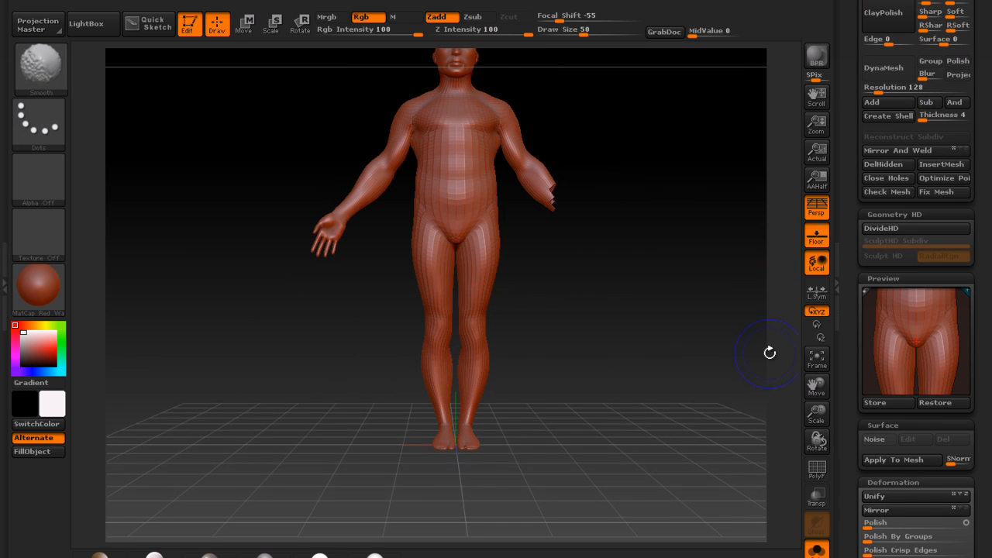
drag(991, 318, 989, 281)
scroll(965, 237, up, 3)
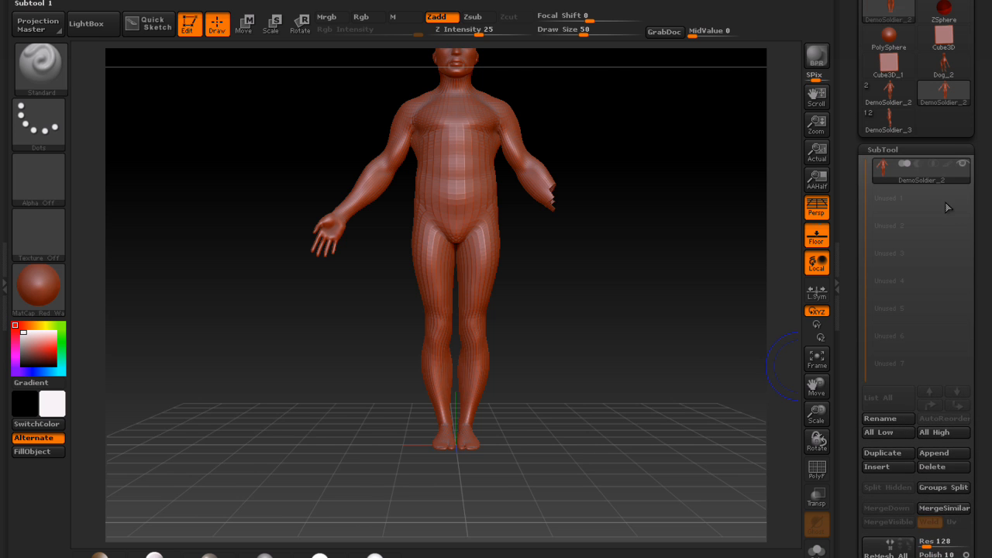
click(891, 109)
scroll(962, 137, down, 10)
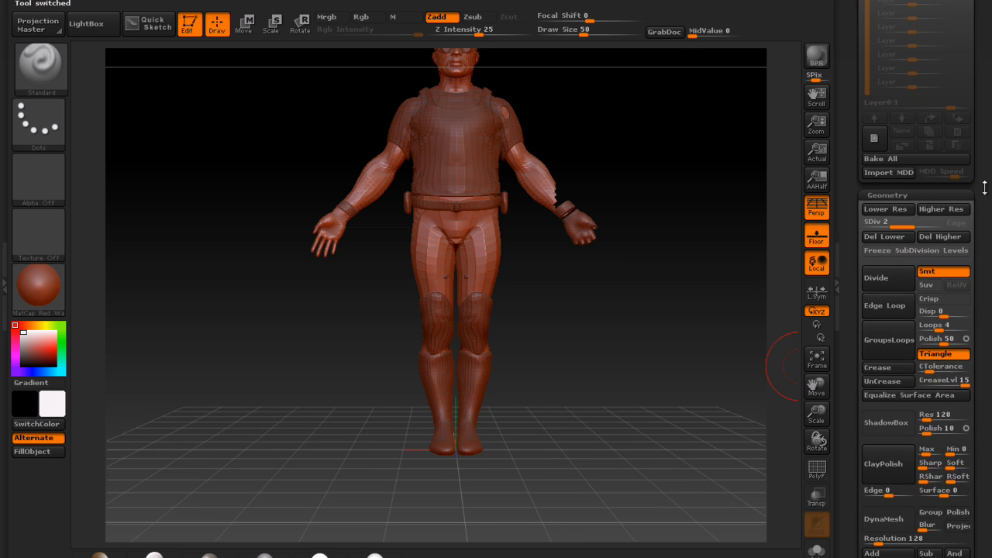
scroll(968, 363, down, 1)
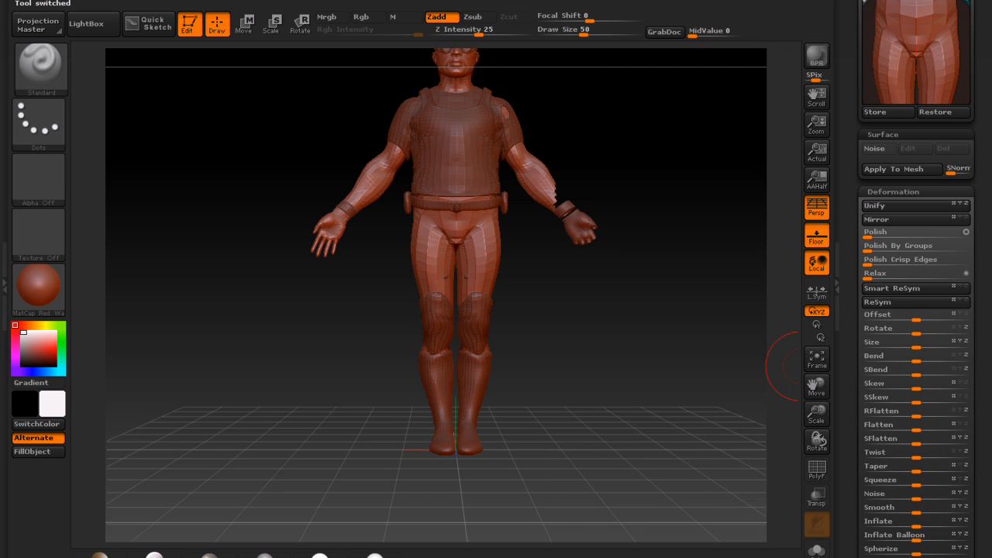
scroll(944, 289, up, 10)
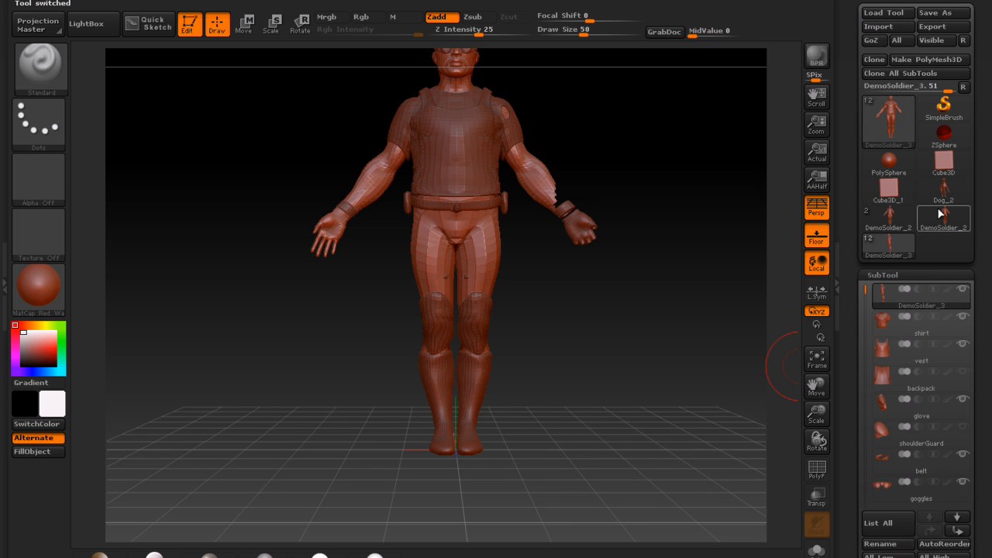
mouse_move(939, 220)
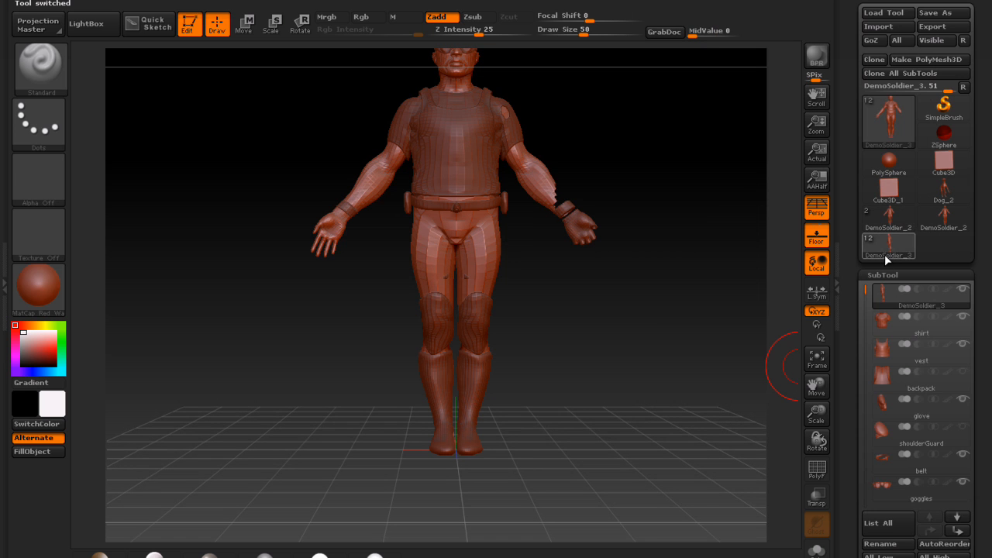
Step: Try the Size deformation on the soldier's body and undo the last change
drag(980, 338, 966, 134)
mouse_move(989, 300)
mouse_down()
mouse_move(975, 194)
mouse_move(991, 305)
mouse_up()
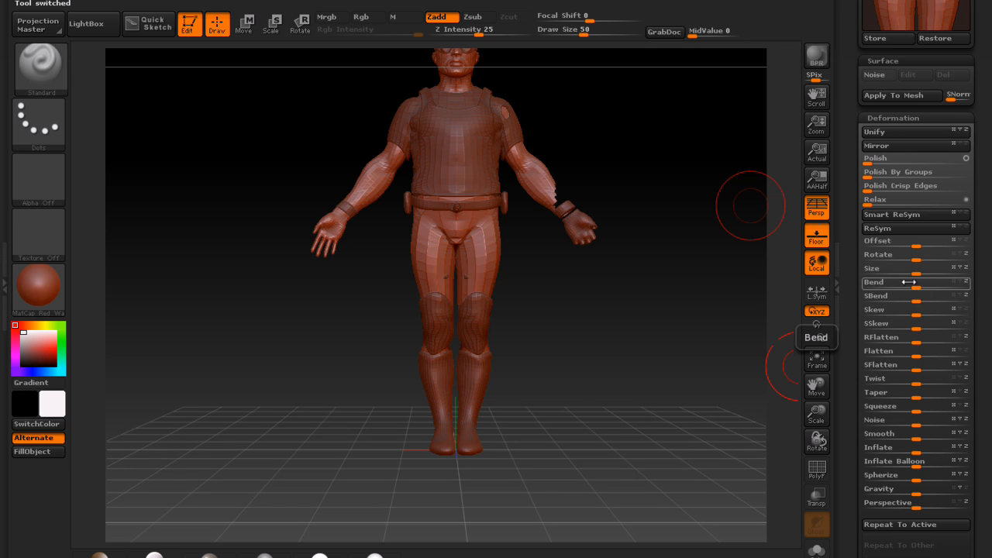
mouse_move(919, 274)
mouse_down()
mouse_move(942, 267)
mouse_move(912, 267)
mouse_up()
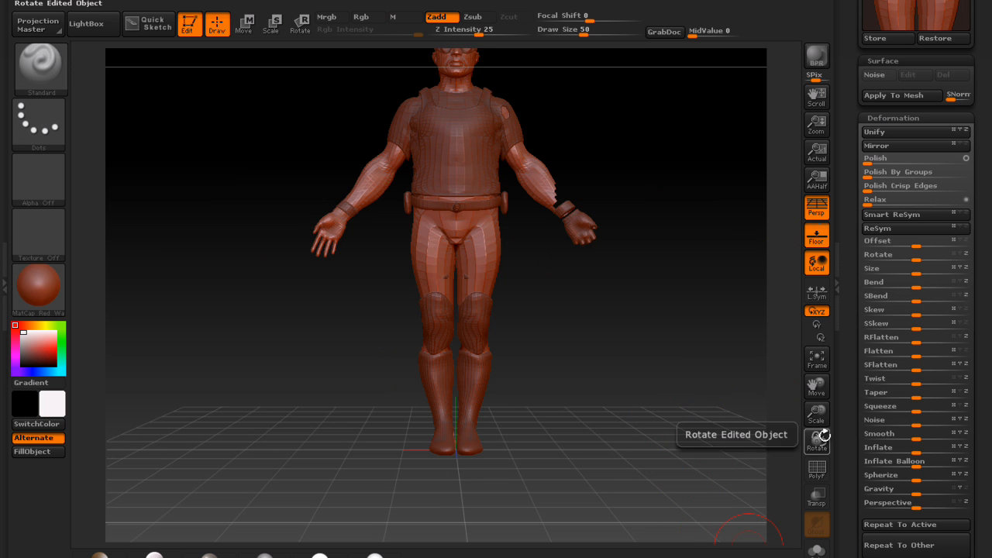
mouse_move(819, 419)
mouse_down()
mouse_move(801, 412)
mouse_move(819, 525)
mouse_move(773, 349)
mouse_move(783, 439)
mouse_move(803, 498)
mouse_up()
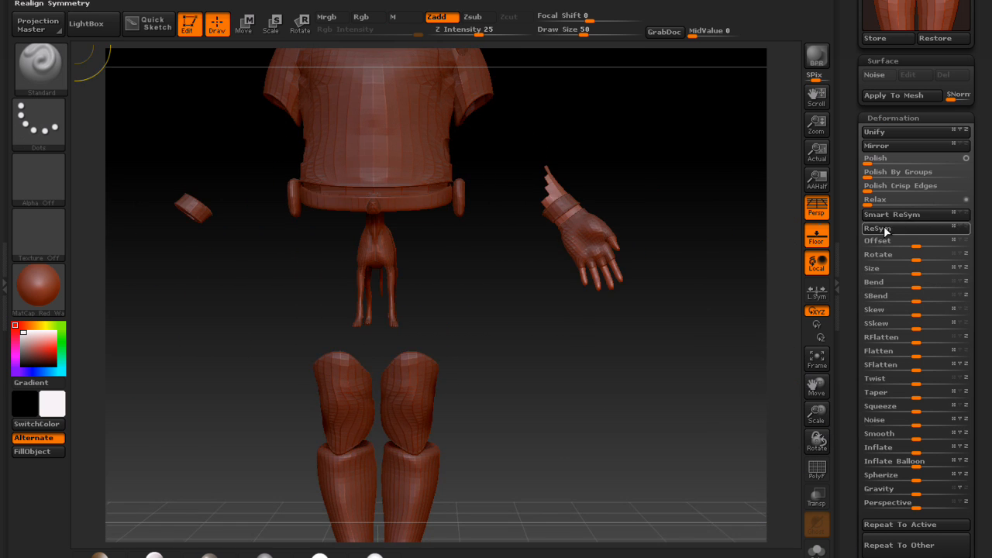
mouse_move(627, 366)
mouse_down()
mouse_move(614, 347)
mouse_move(656, 344)
mouse_up()
key(ctrl+z)
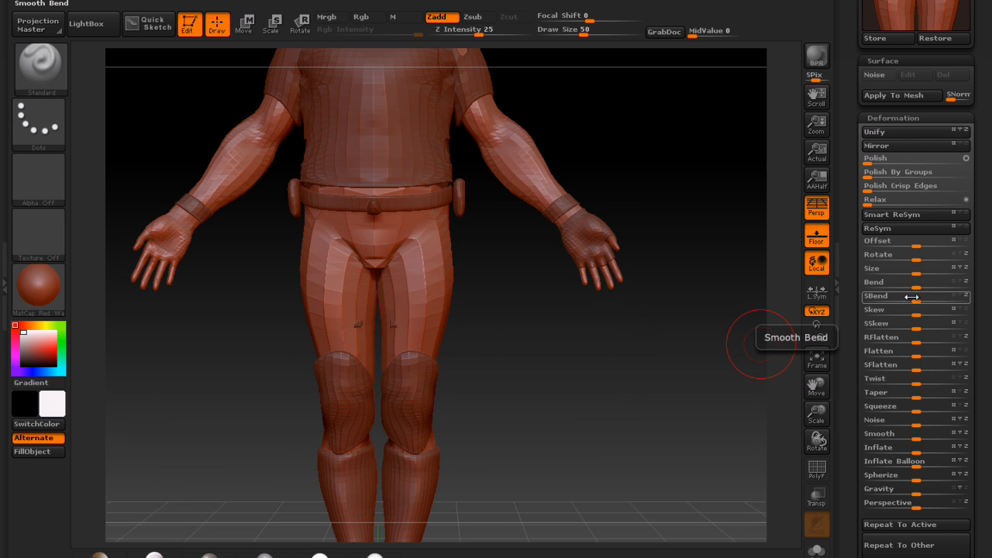
Step: Try the SBend and Twist deformations on the soldier's body and undo them
mouse_move(917, 302)
mouse_down()
mouse_move(897, 303)
mouse_move(930, 316)
mouse_move(913, 316)
mouse_up()
key(ctrl+z)
key(ctrl+z)
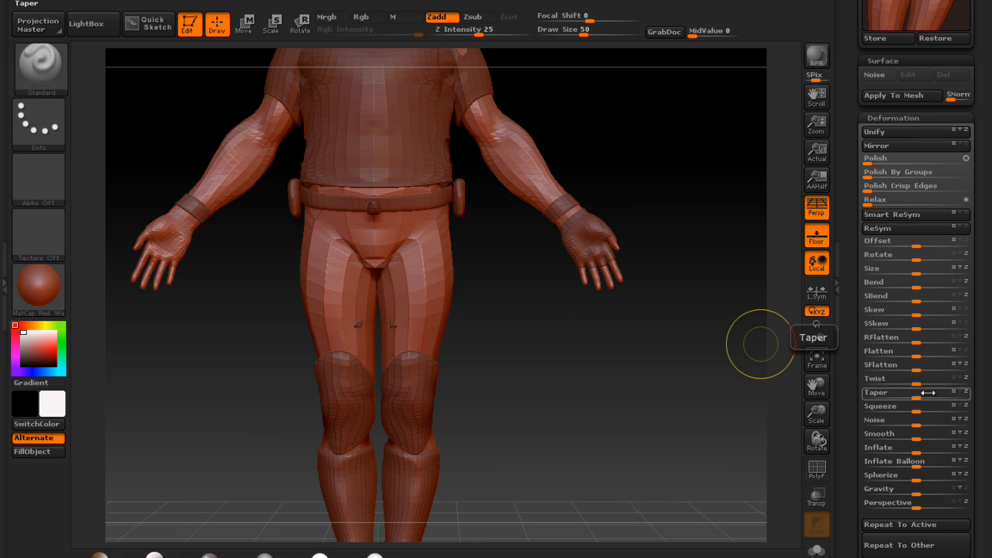
alt+drag(704, 359, 689, 322)
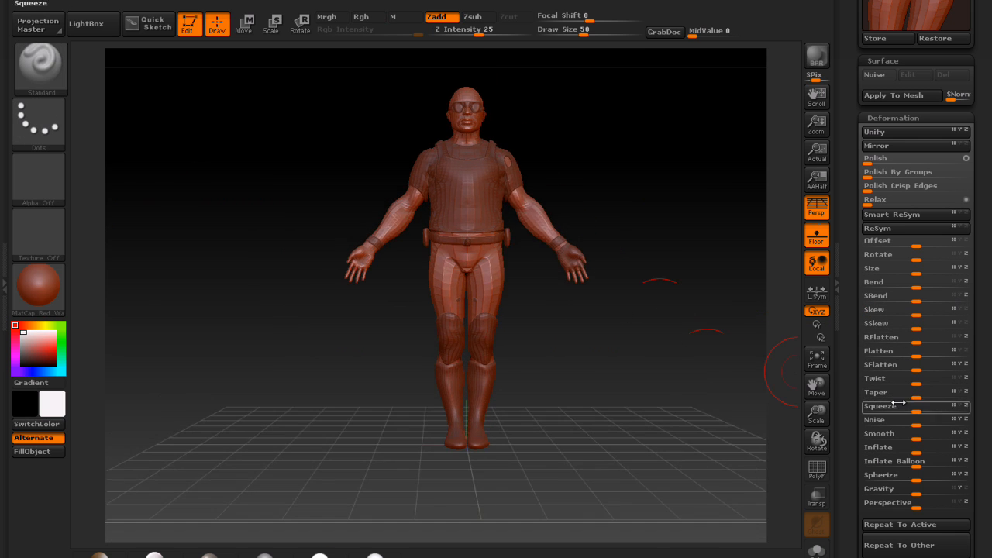
drag(919, 382, 934, 382)
key(ctrl+z)
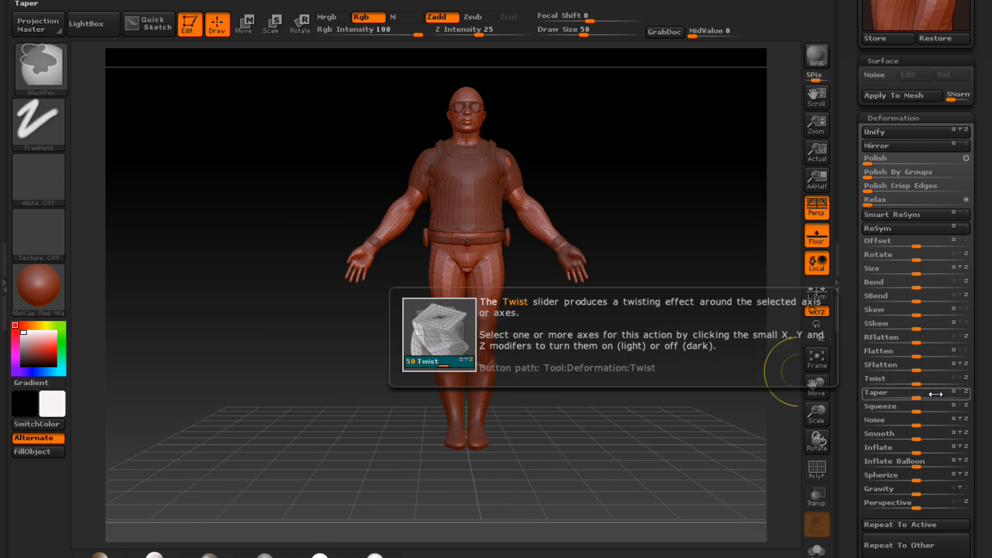
Step: Try the Taper and Inflate deformations on the soldier's body and undo them
mouse_move(921, 393)
mouse_down()
mouse_move(940, 393)
mouse_move(856, 394)
mouse_move(930, 400)
mouse_up()
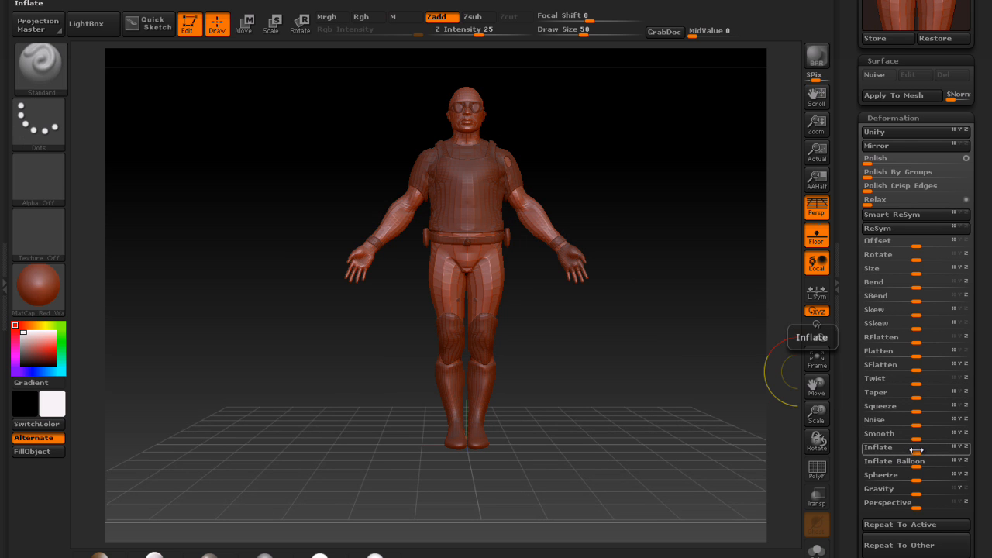
mouse_move(919, 450)
mouse_down()
mouse_move(969, 448)
mouse_move(925, 448)
mouse_up()
key(ctrl+z)
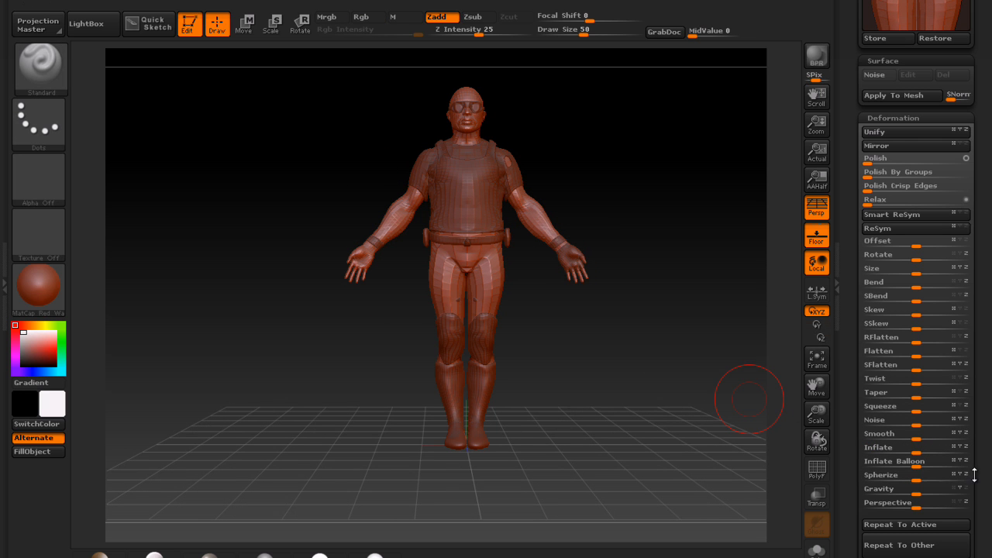
Step: Try the Gravity deformation on the soldier's body
drag(991, 477, 990, 410)
alt+drag(619, 259, 641, 402)
mouse_move(912, 419)
mouse_down()
mouse_move(942, 426)
mouse_move(916, 431)
mouse_up()
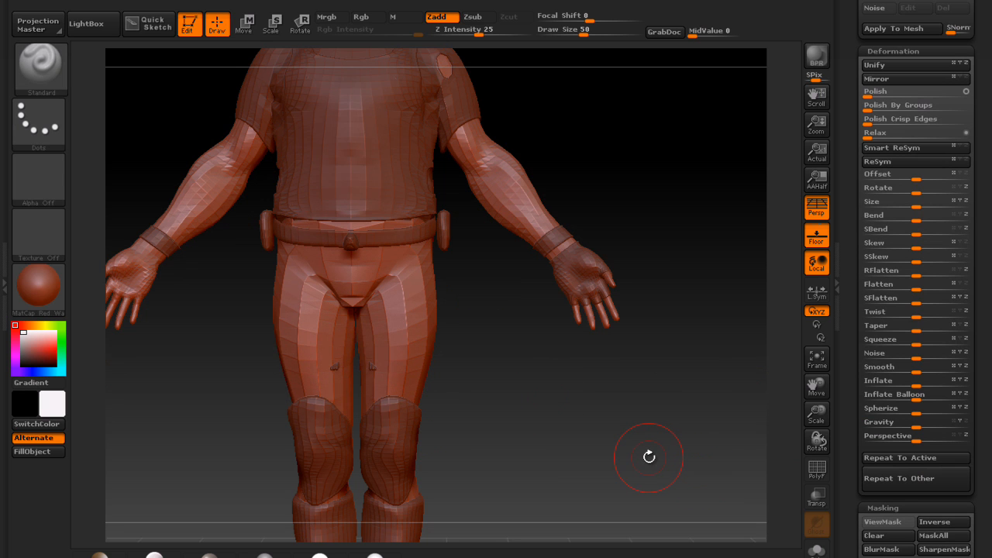
Step: Examine the ambient occlusion and cavity masking settings alongside the soldier model
drag(991, 466, 990, 408)
alt+drag(608, 426, 601, 411)
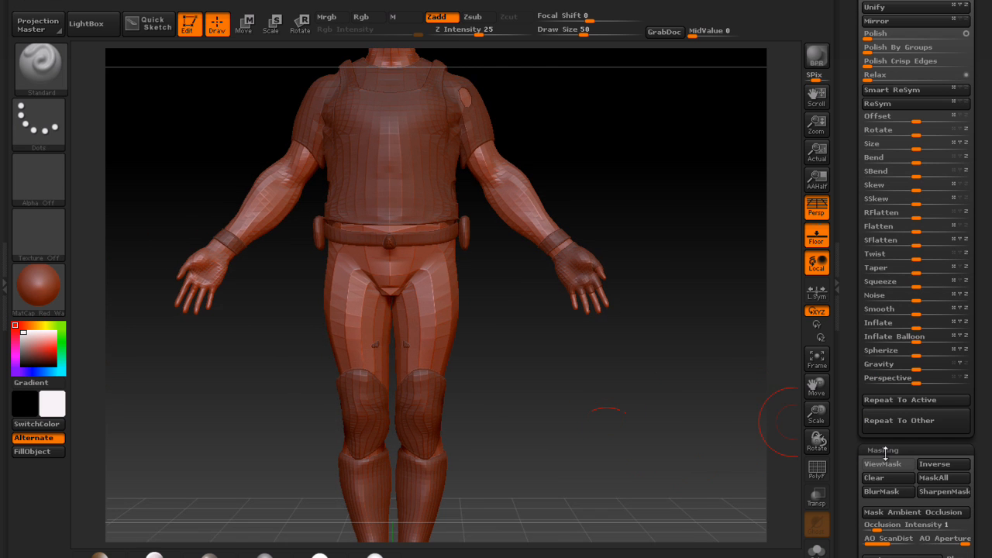
drag(674, 489, 648, 474)
key(f)
drag(990, 416, 986, 323)
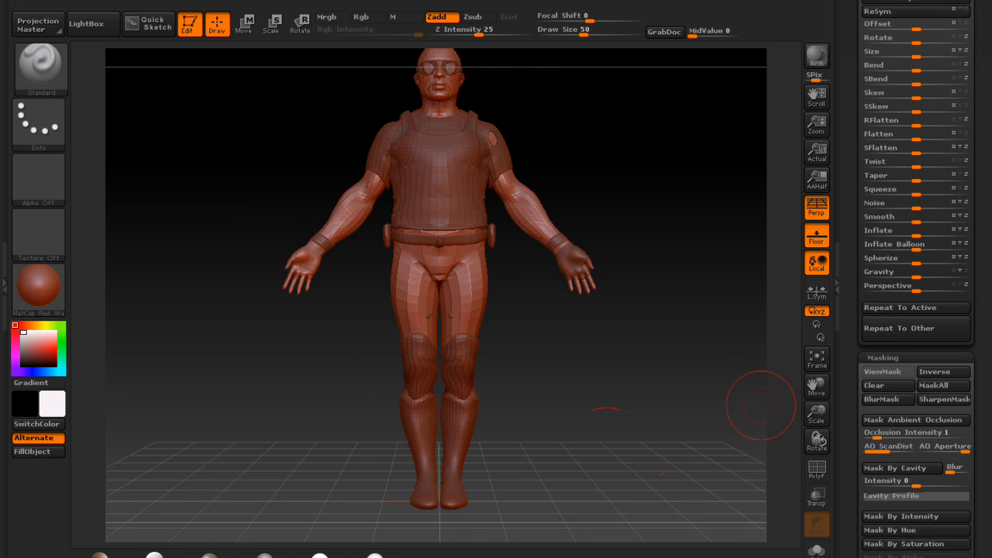
drag(990, 366, 967, 326)
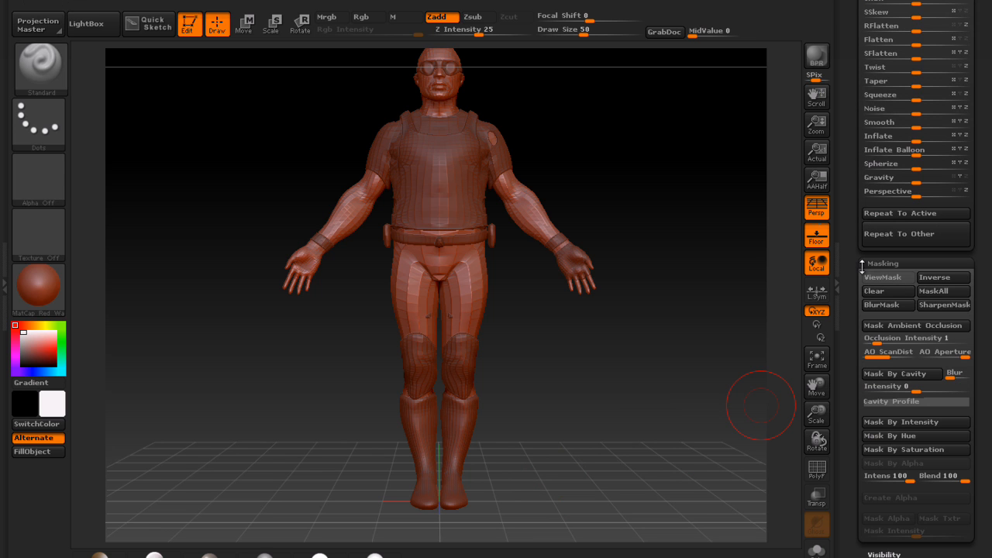
drag(971, 289, 972, 253)
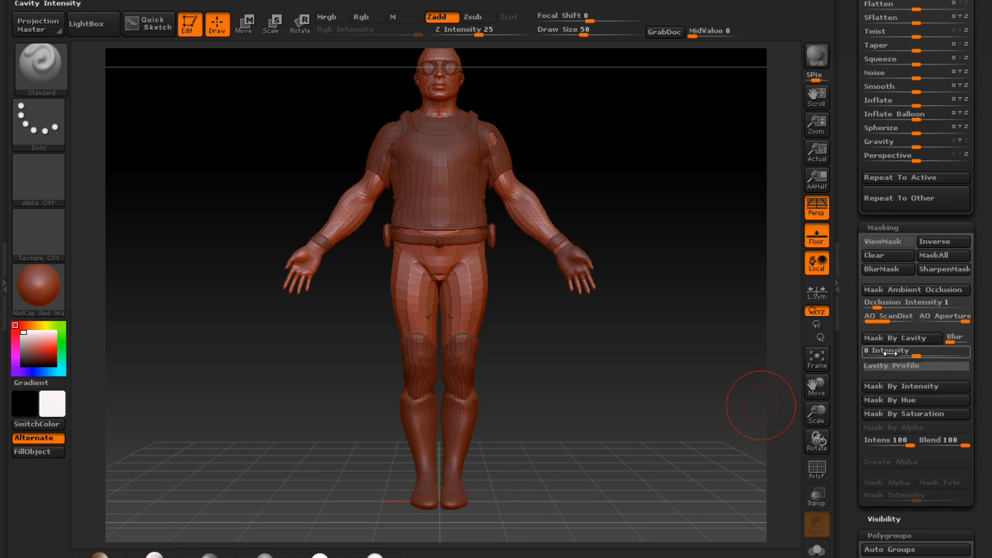
alt+drag(720, 341, 660, 410)
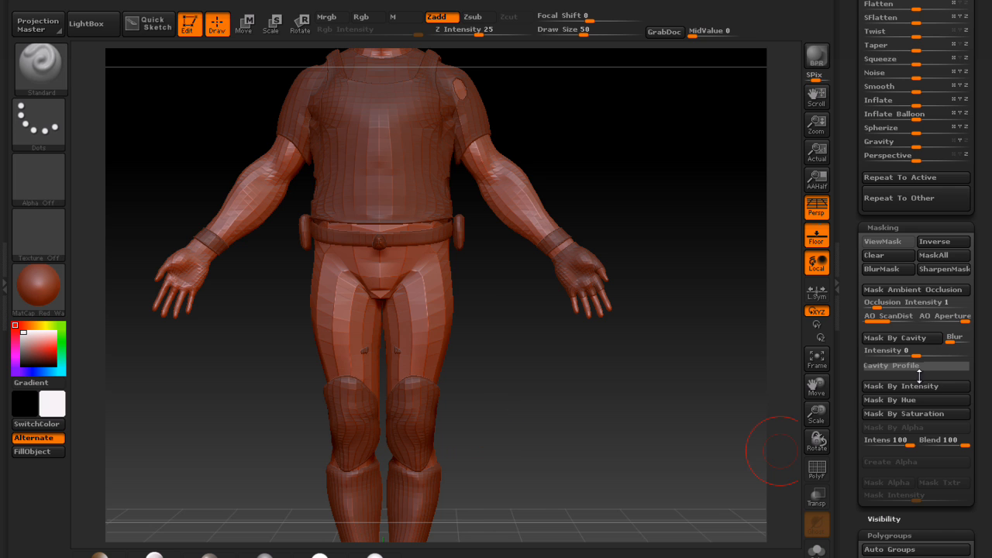
alt+drag(730, 186, 744, 482)
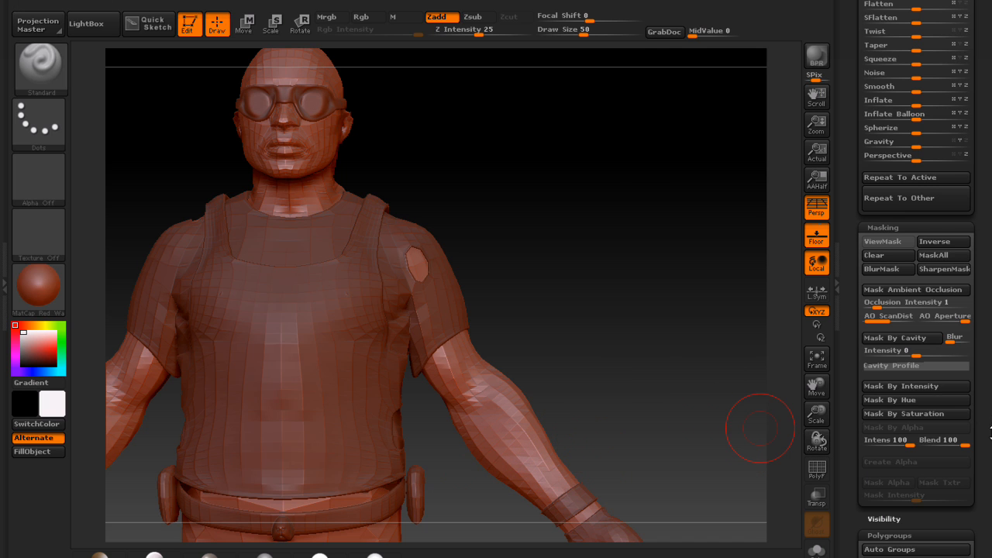
Step: Open the cavity profile curve and review the remaining masking options for intensity, hue, saturation and alpha
scroll(915, 349, down, 2)
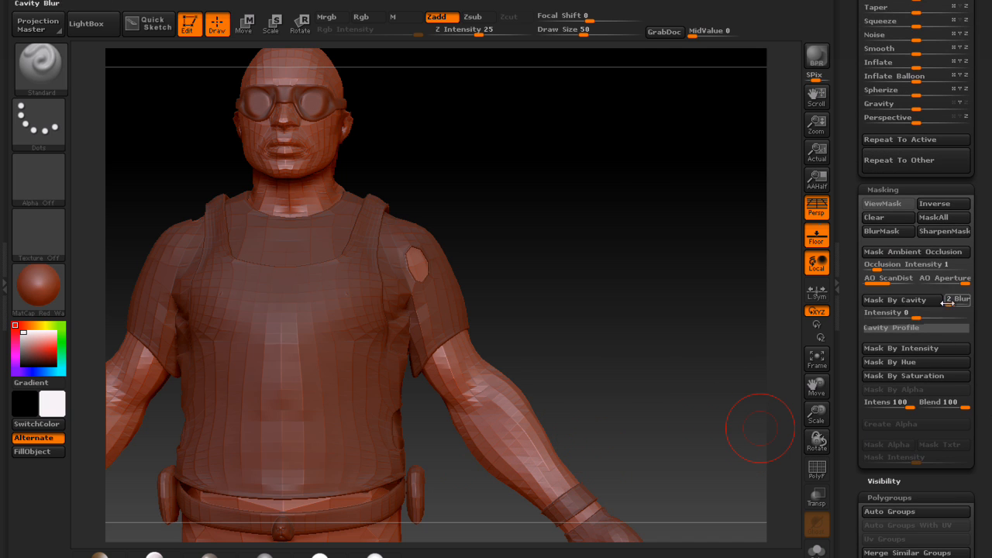
click(919, 328)
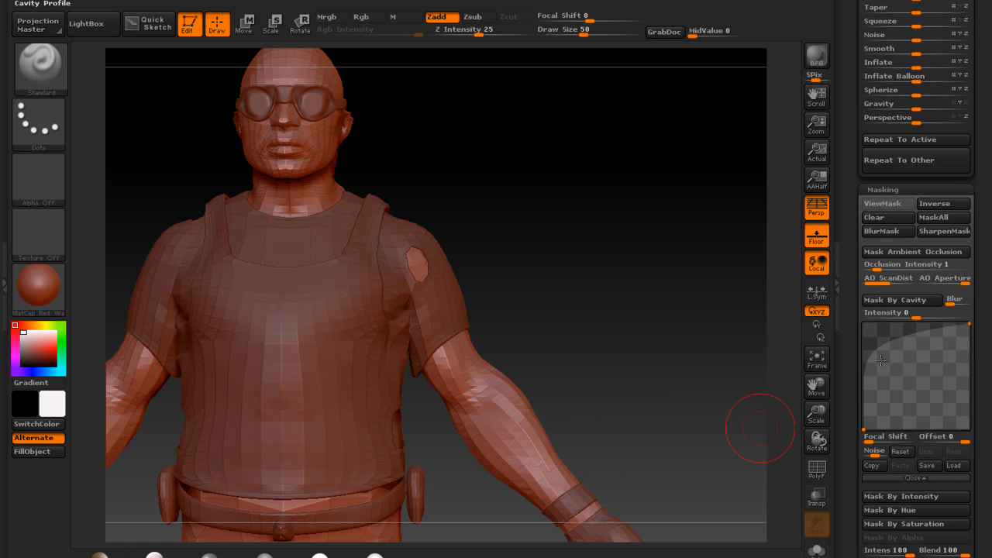
scroll(900, 372, down, 4)
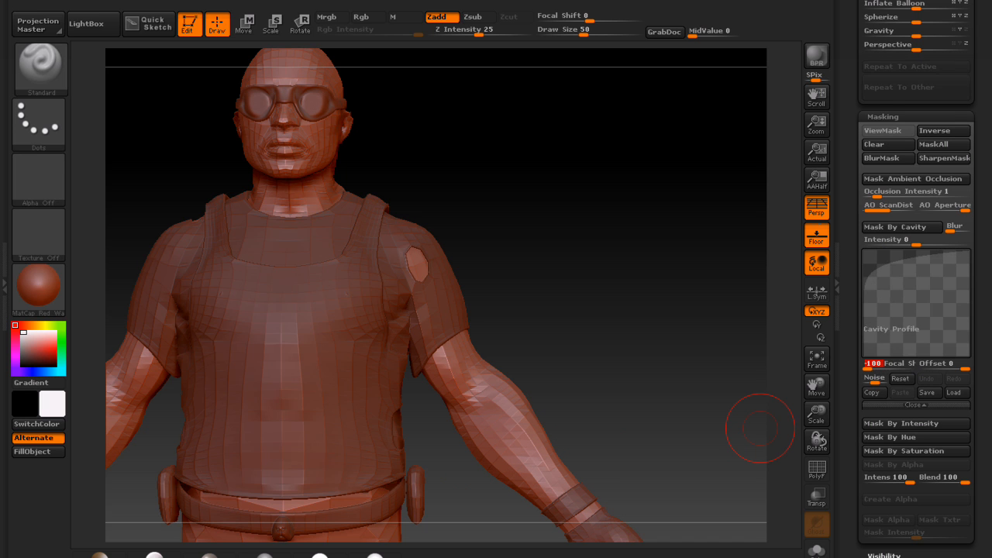
scroll(936, 310, down, 5)
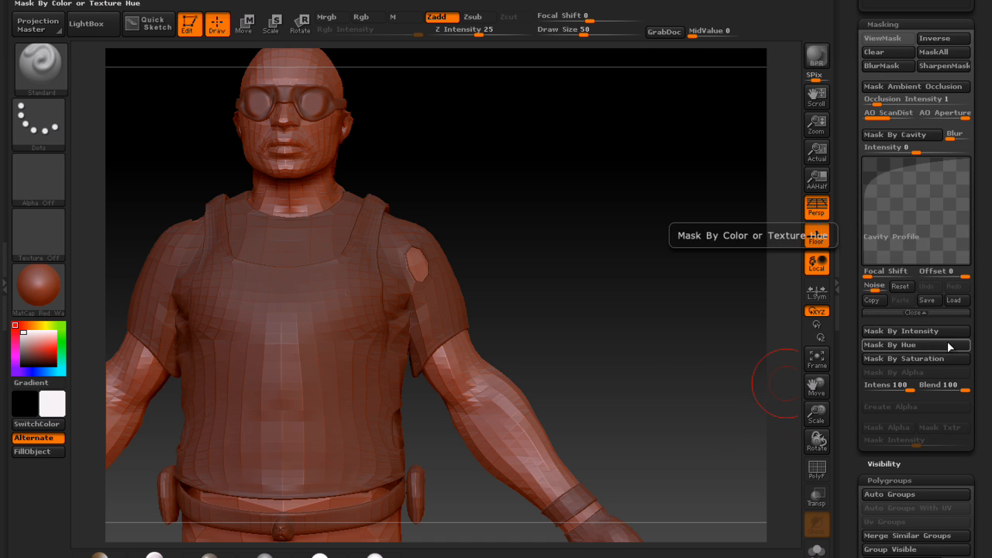
scroll(915, 356, down, 3)
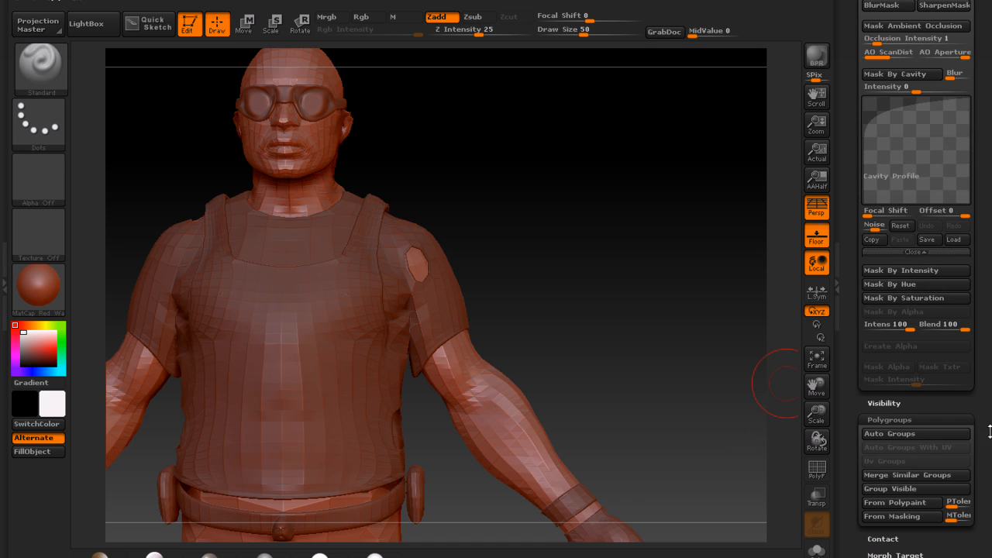
Step: Open the Visibility settings and hide all of the body except a small patch of polygons near the elbow
click(884, 364)
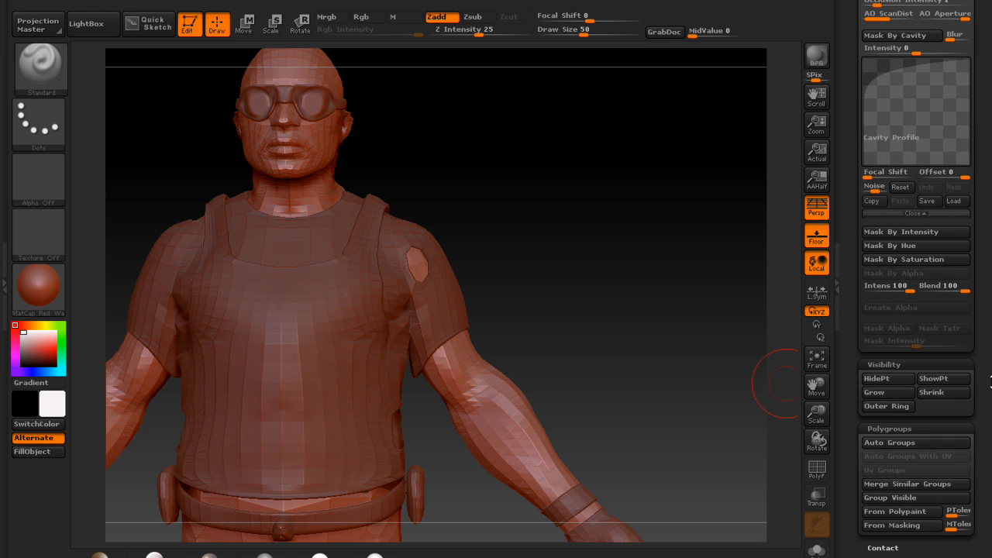
scroll(892, 365, down, 2)
drag(816, 384, 816, 318)
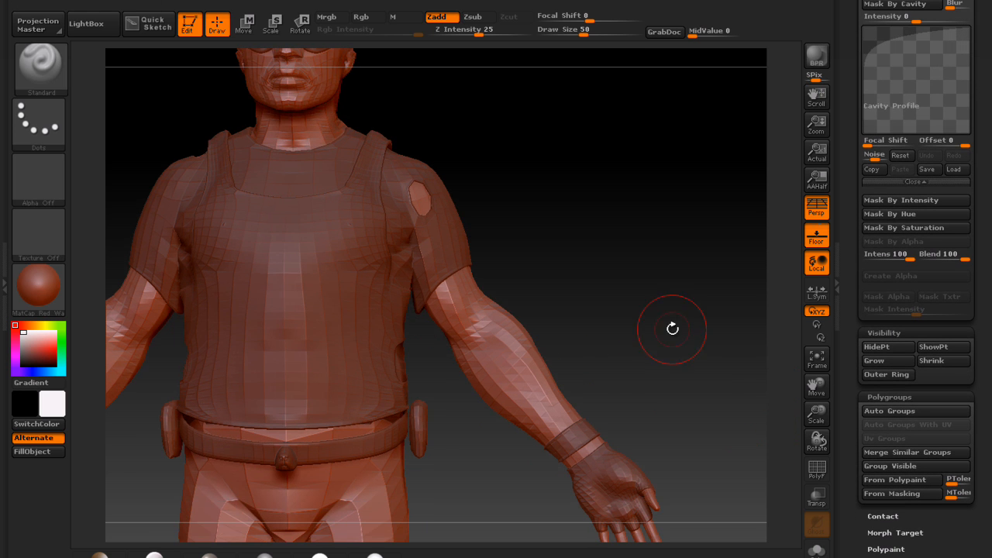
key(ctrl+shift)
ctrl+shift+click(525, 339)
mouse_move(656, 321)
mouse_down()
mouse_move(684, 352)
mouse_move(768, 384)
mouse_up()
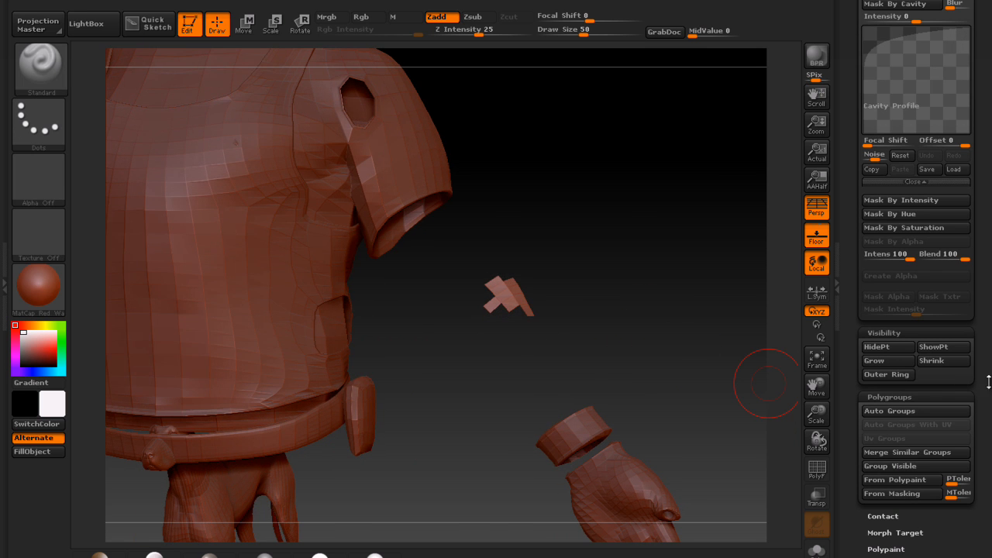
Step: Grow the visible patch of arm polygons several times, shrink it, and grow it again
click(901, 369)
click(901, 369)
click(901, 369)
click(901, 369)
click(943, 365)
click(942, 364)
click(943, 364)
click(878, 361)
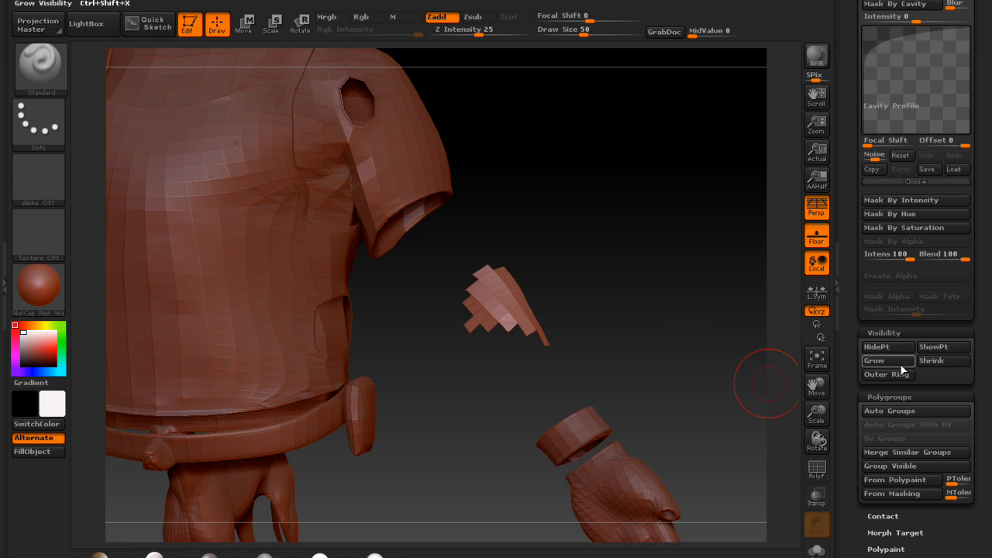
click(877, 362)
click(877, 362)
Step: Reduce the visible arm patch to its outer ring of polygons, then undo that change
click(900, 375)
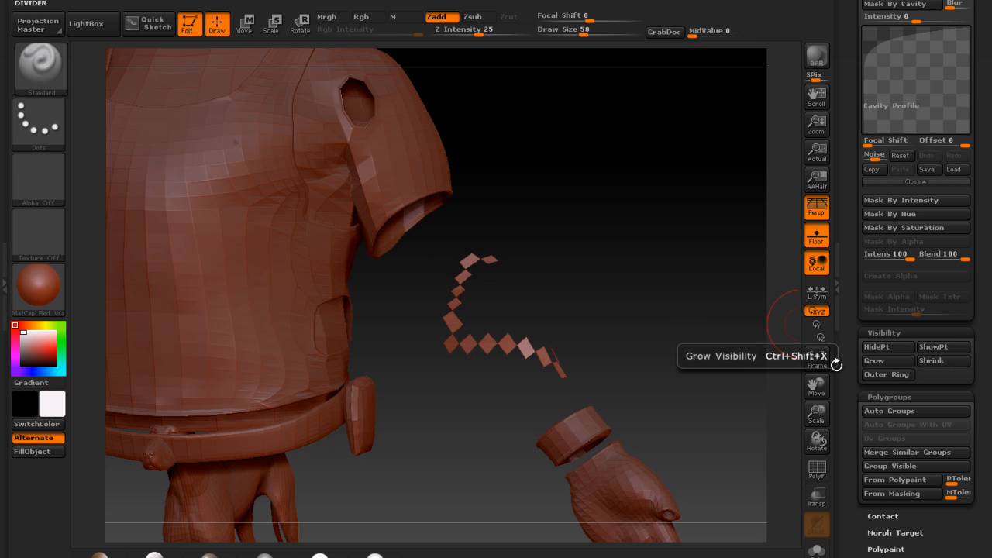
drag(669, 282, 489, 332)
key(ctrl+z)
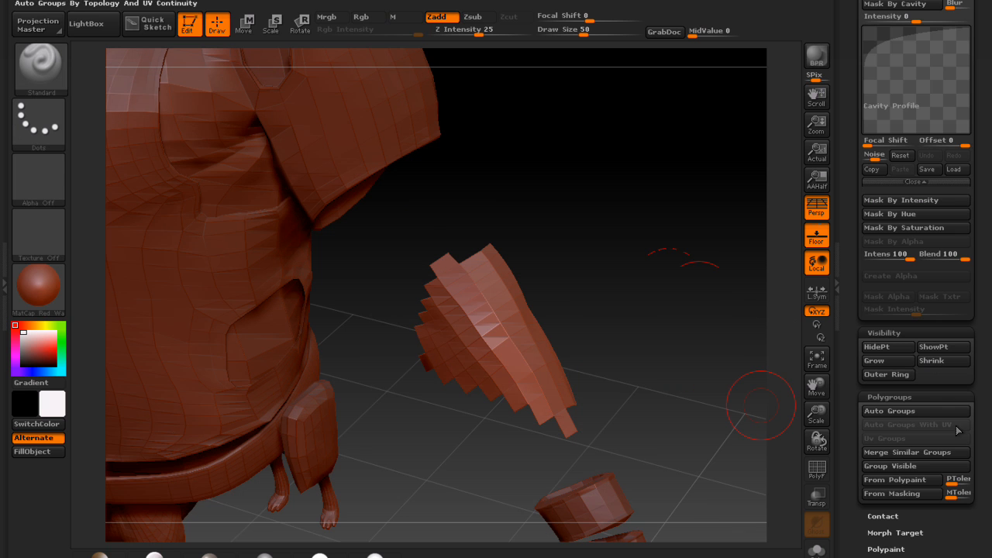
Step: Open the Contact and Morph Target settings below the Polygroups options
drag(991, 443, 991, 424)
scroll(969, 378, down, 3)
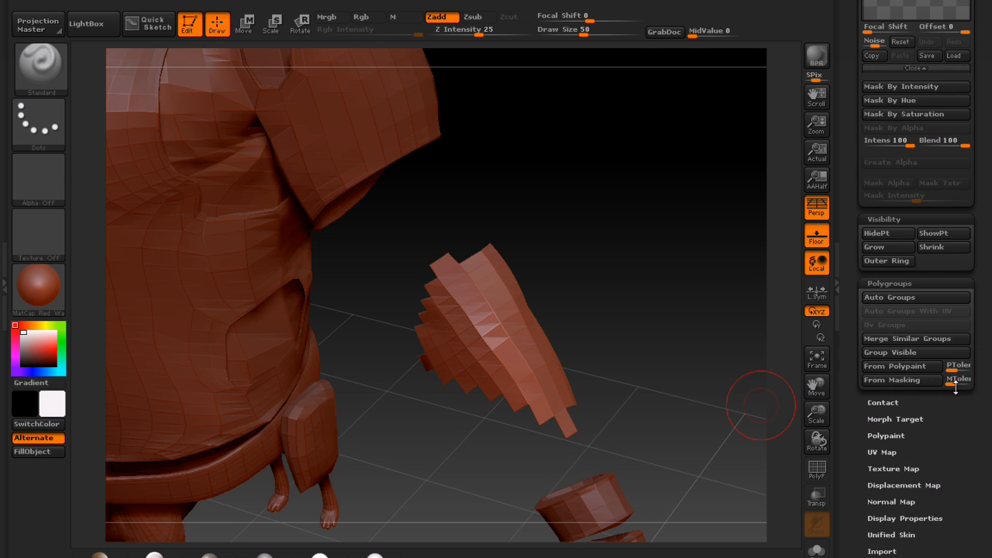
click(913, 404)
scroll(903, 392, down, 2)
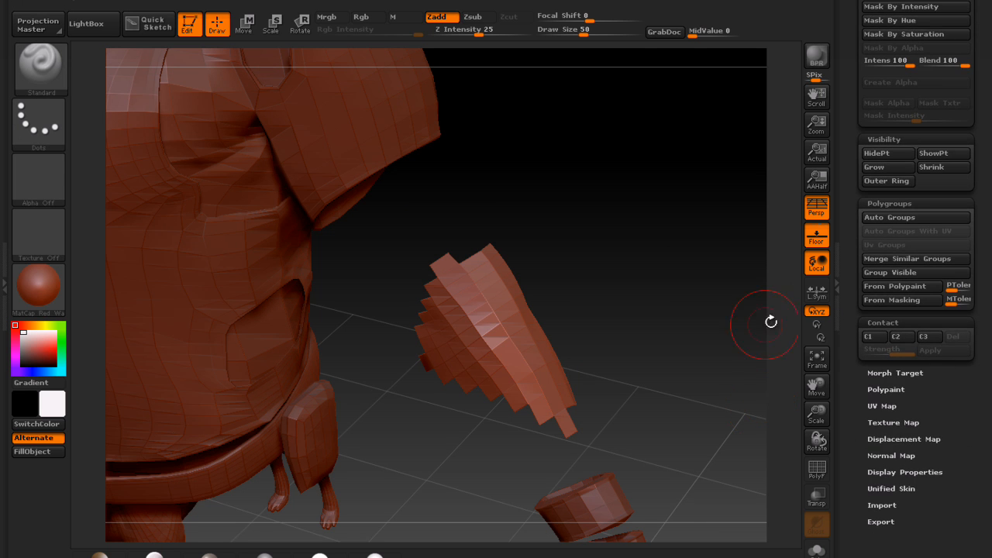
click(909, 372)
scroll(909, 373, down, 3)
Step: Show all hidden parts of the soldier's body again and subdivide it once
drag(700, 319, 649, 277)
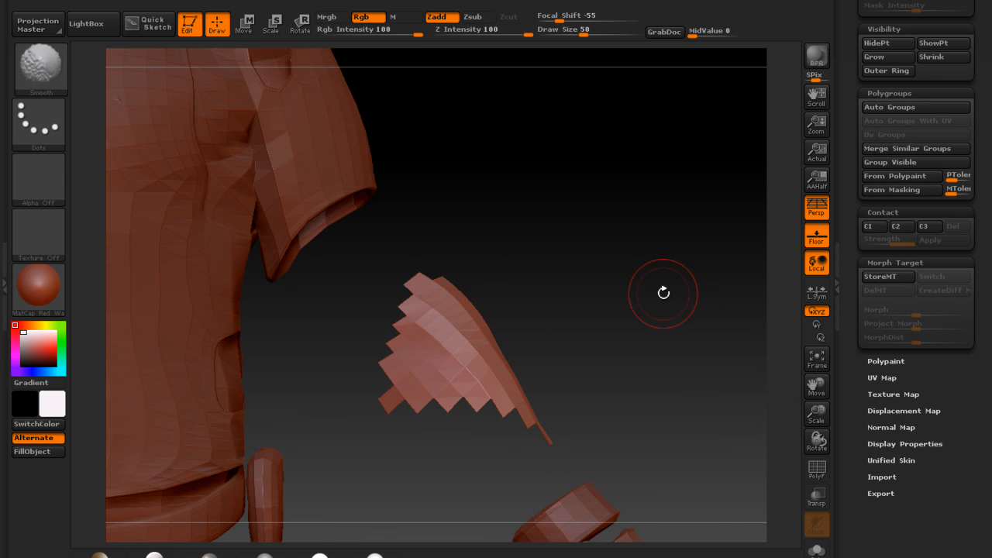
drag(674, 329, 658, 376)
key(ctrl+d)
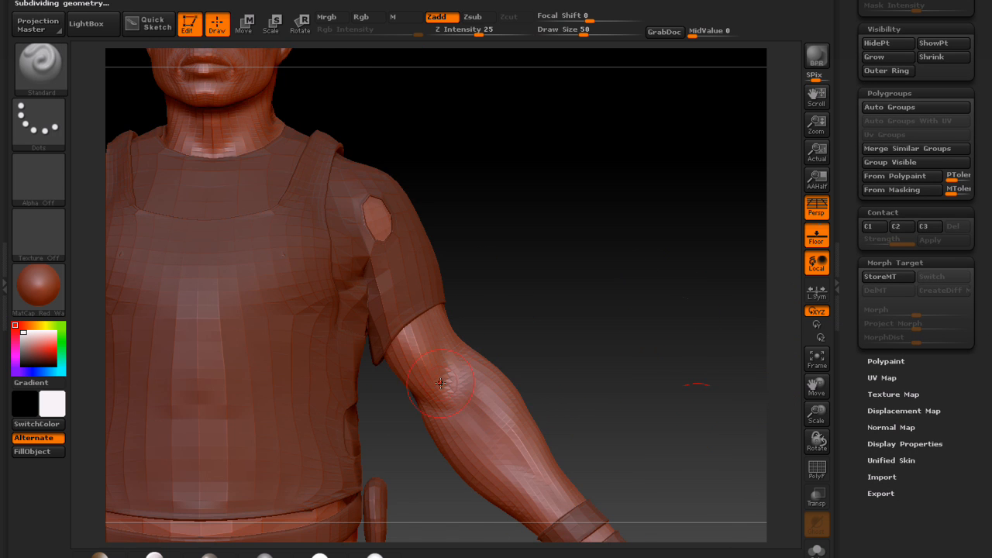
Step: Display the body without its clothing, frame the chest and store its current shape as a morph target
key(shift+s)
mouse_move(610, 248)
alt+mouse_down()
mouse_move(742, 301)
mouse_move(638, 288)
mouse_move(642, 248)
alt+mouse_up()
click(878, 277)
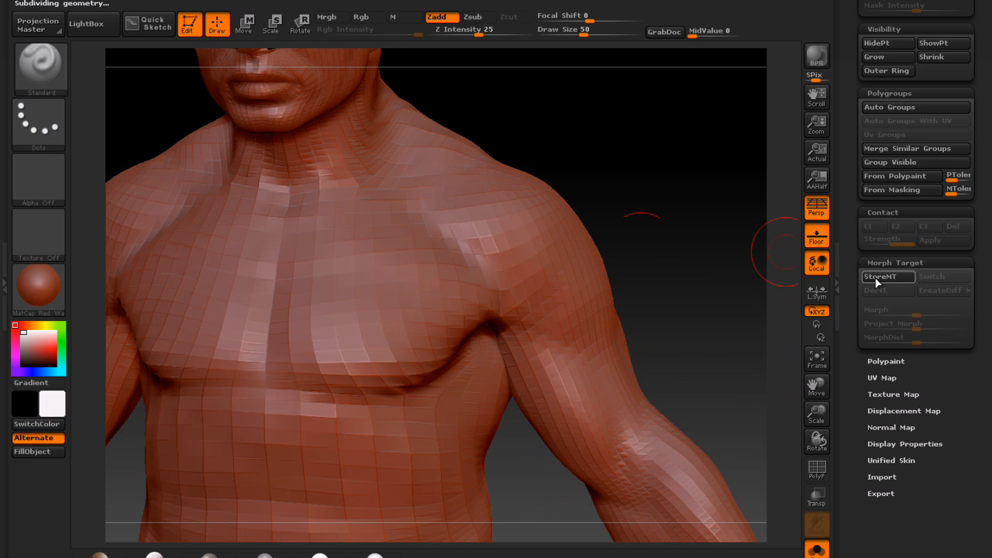
Step: Set the draw size to 78 and sculpt a raised area on one side of the chest with the Standard brush
key(s)
mouse_move(341, 271)
mouse_down()
mouse_move(353, 274)
mouse_move(369, 234)
mouse_move(317, 303)
mouse_move(411, 233)
mouse_move(365, 296)
mouse_up()
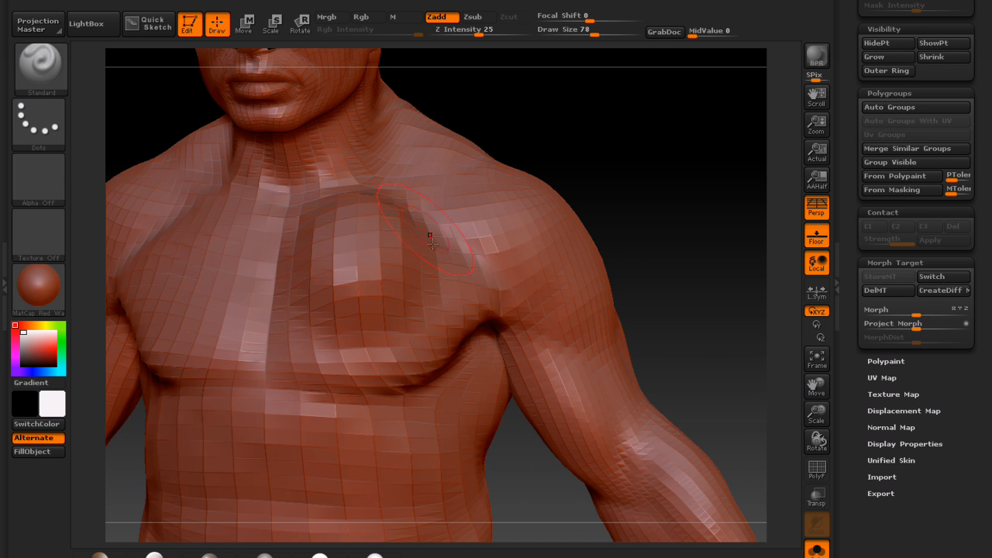
Step: Choose the Morph brush from the sculpting brushes
click(41, 67)
key(b)
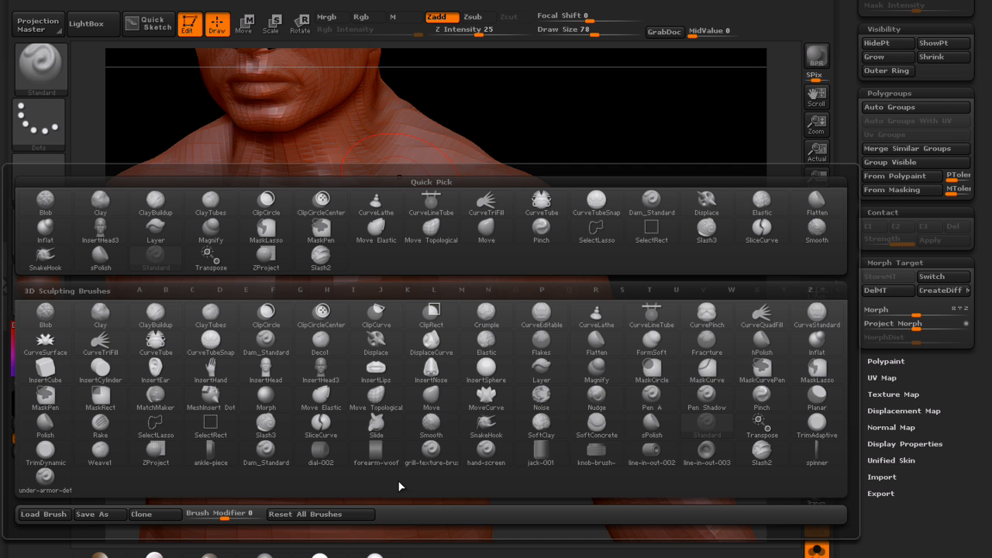
key(m)
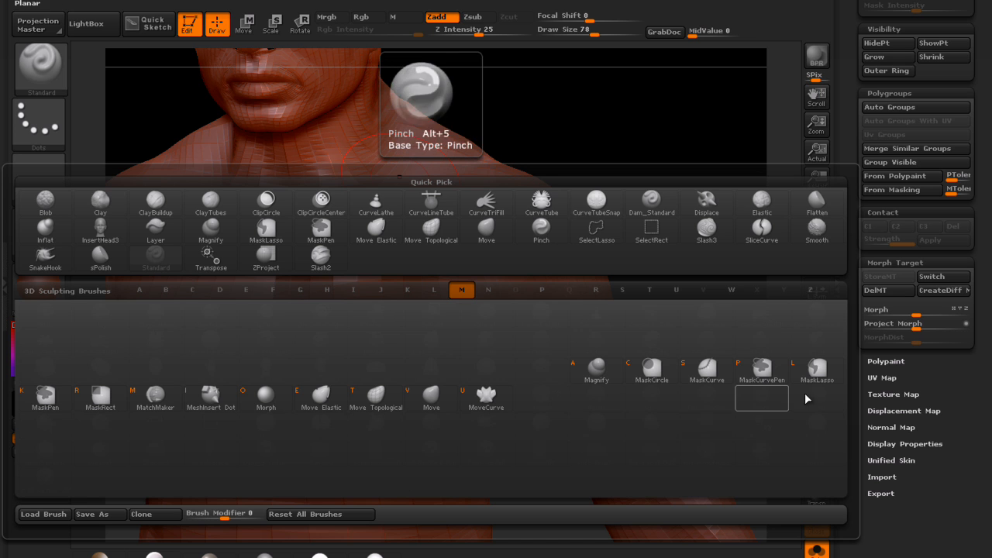
click(250, 406)
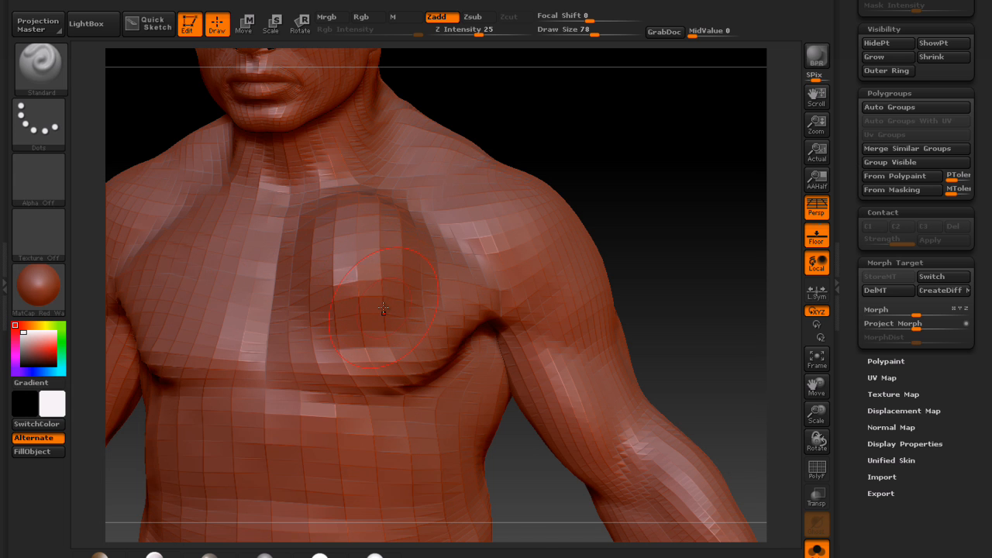
key(b)
key(m)
key(o)
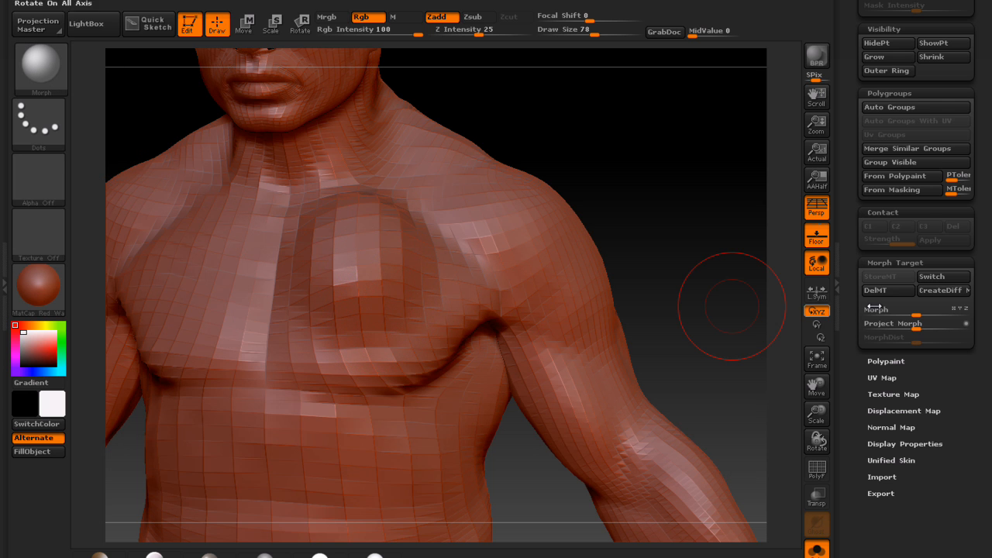
Step: Brush the lower, outer and upper parts of the chest bulge back to the stored morph target
mouse_move(446, 314)
mouse_down()
mouse_move(364, 299)
mouse_move(354, 316)
mouse_move(318, 326)
mouse_move(401, 311)
mouse_move(310, 328)
mouse_up()
drag(623, 239, 747, 224)
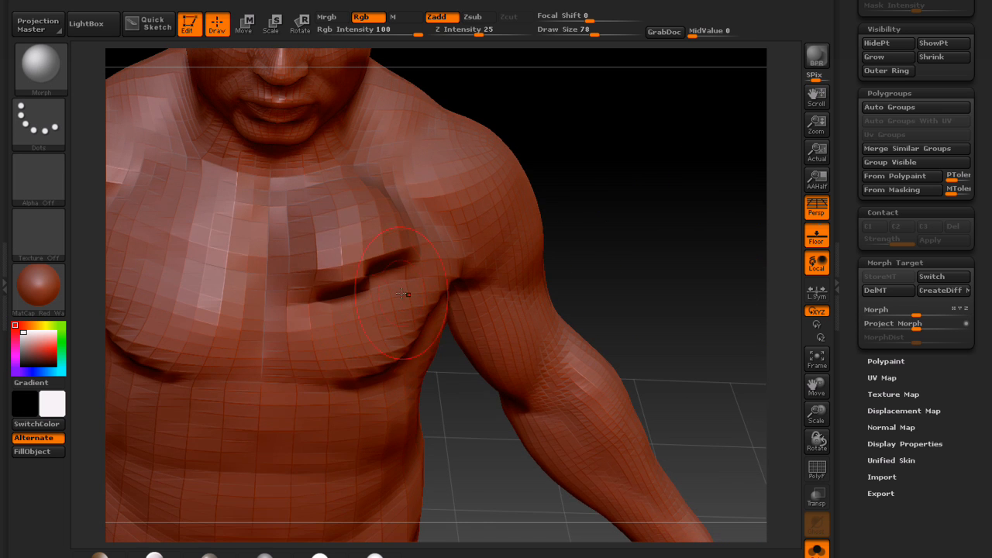
drag(633, 189, 620, 217)
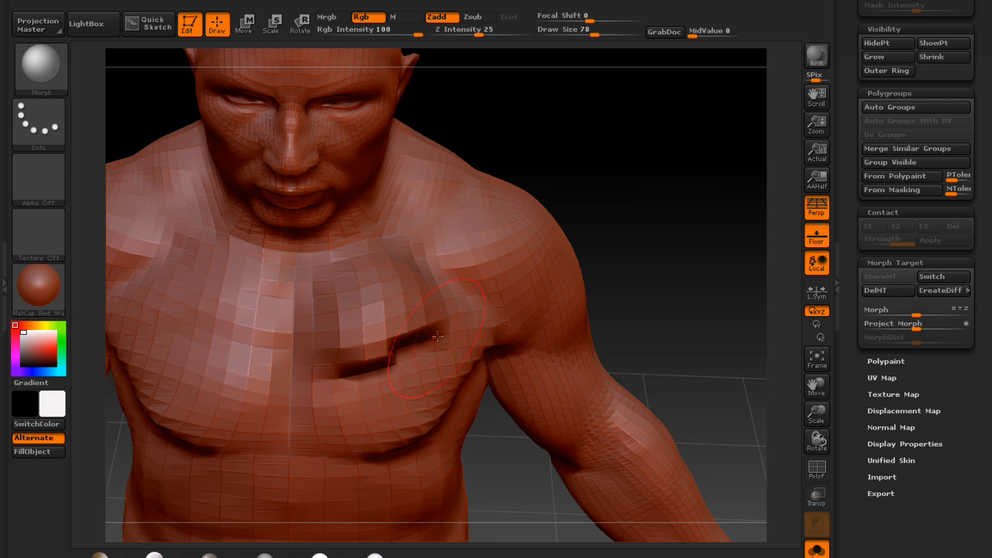
mouse_move(445, 344)
mouse_down()
mouse_move(431, 271)
mouse_move(409, 246)
mouse_move(316, 265)
mouse_move(407, 265)
mouse_up()
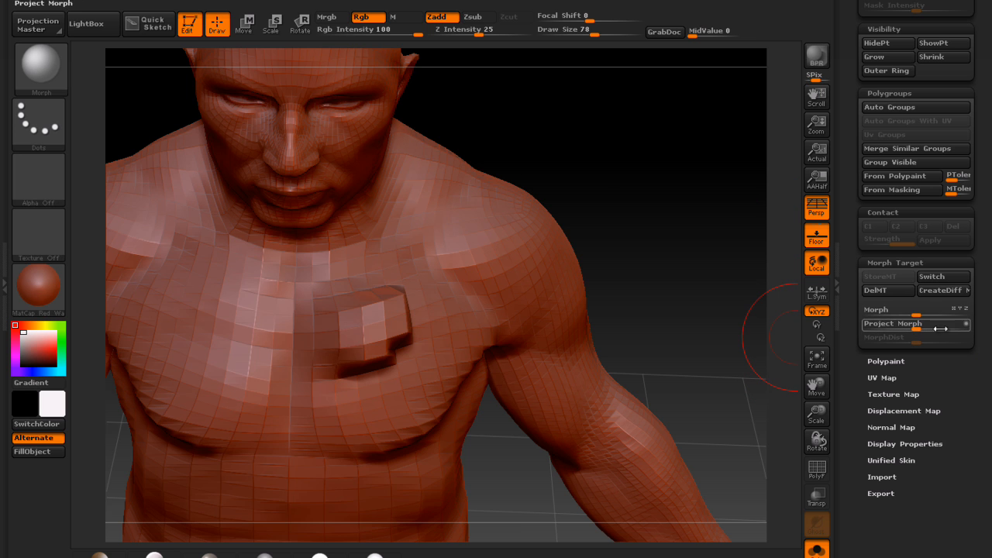
Step: Switch the body back and forth between the sculpted shape and the stored morph target to compare them
drag(613, 233, 627, 216)
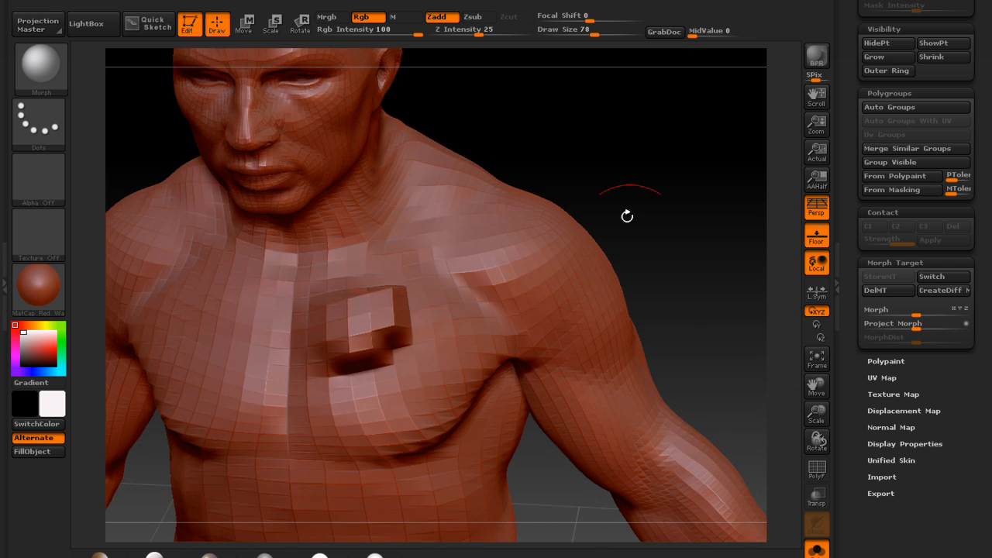
click(936, 277)
click(936, 277)
click(935, 278)
click(936, 278)
click(936, 277)
click(935, 278)
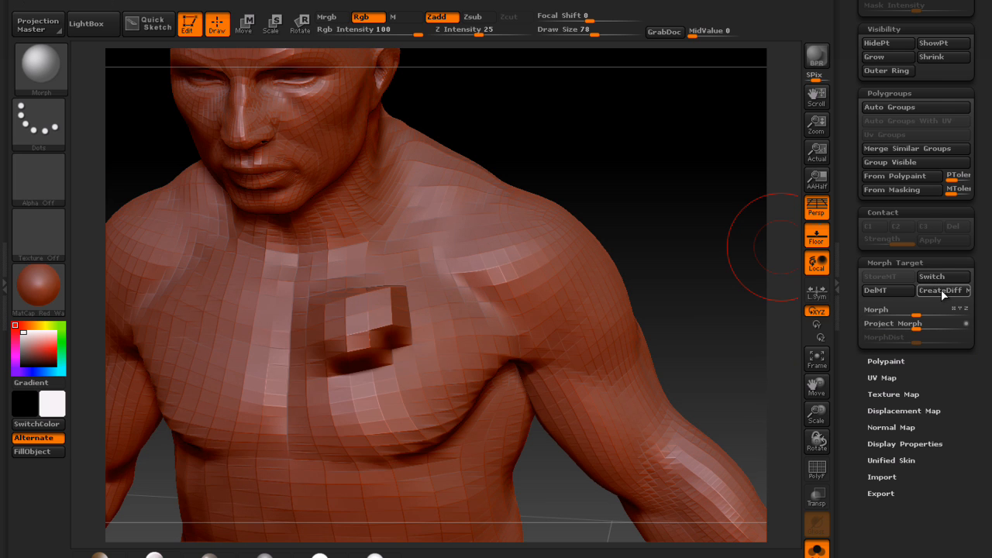
Step: Delete the stored morph target, then undo the deletion and step back to the unsculpted chest
click(890, 291)
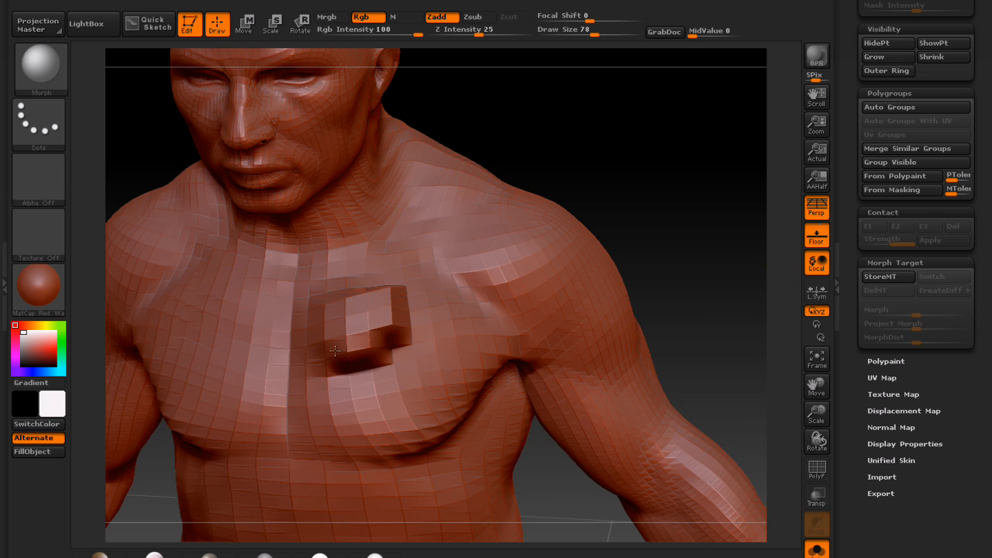
key(ctrl+z)
key(ctrl+z)
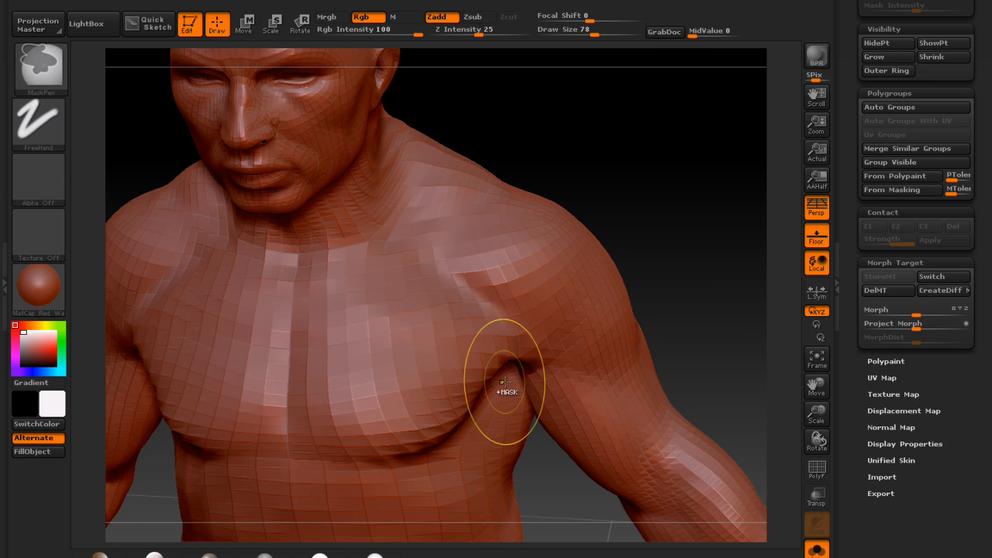
Step: Open the Polypaint settings for the body
scroll(898, 333, down, 1)
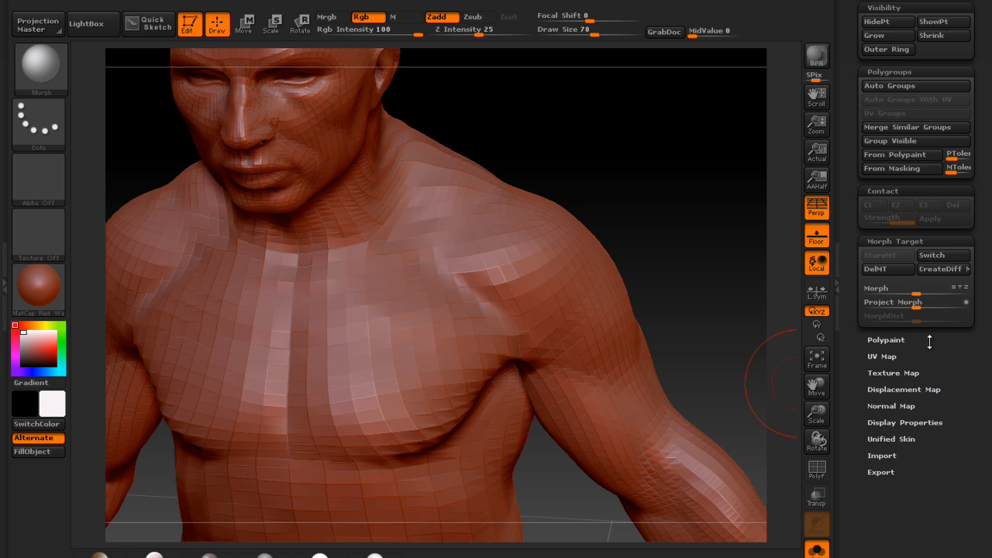
click(929, 340)
scroll(892, 333, down, 2)
click(906, 320)
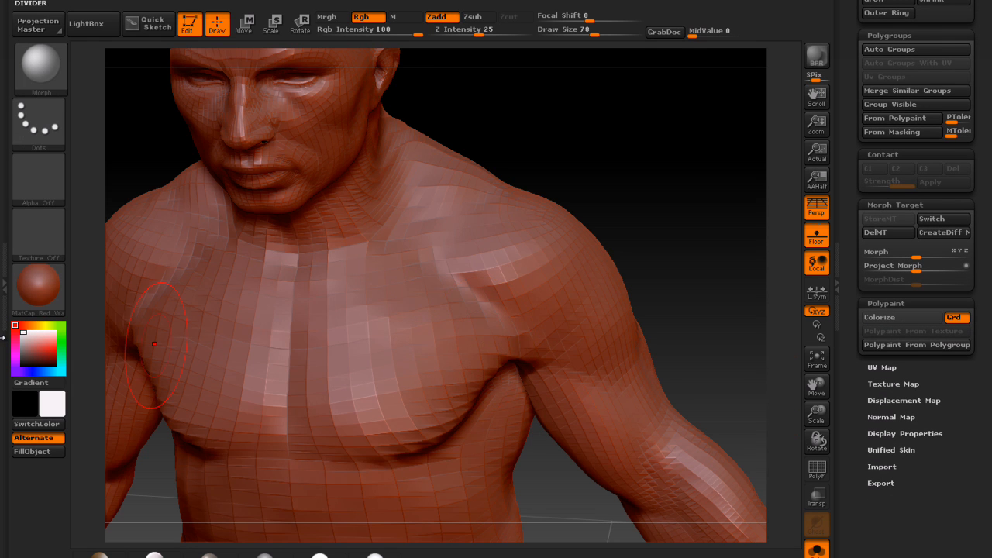
Step: Choose dark red as the main color and enable Colorize on the body
click(47, 354)
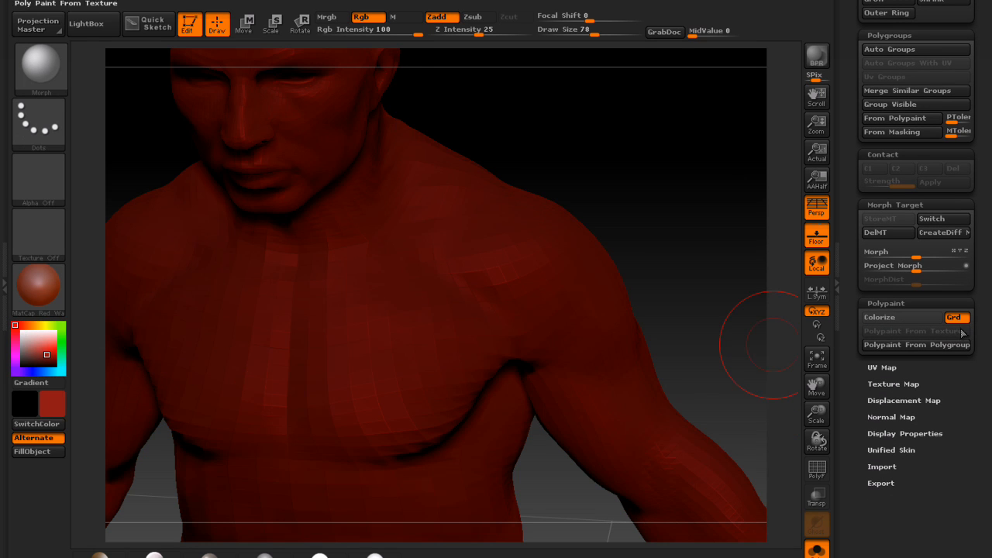
click(902, 319)
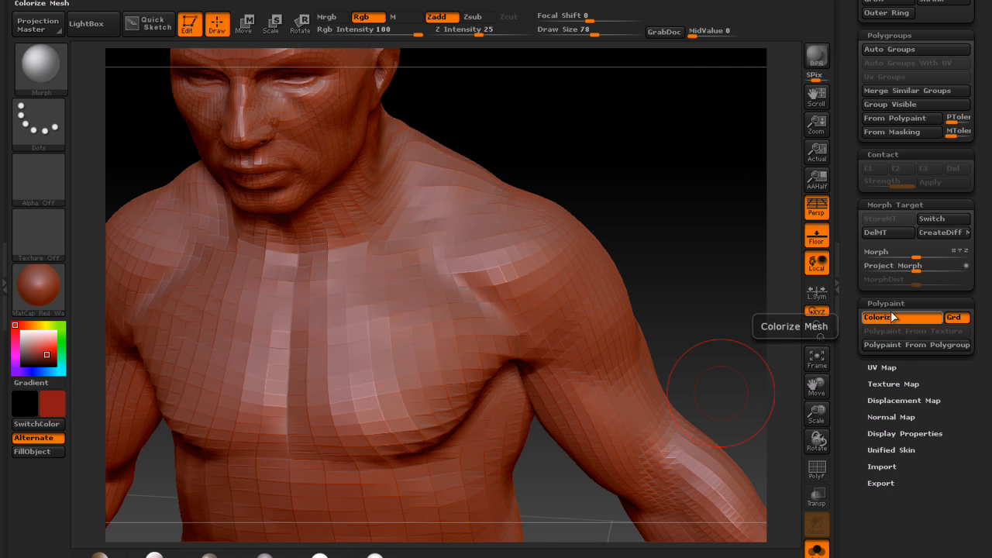
drag(731, 194, 656, 186)
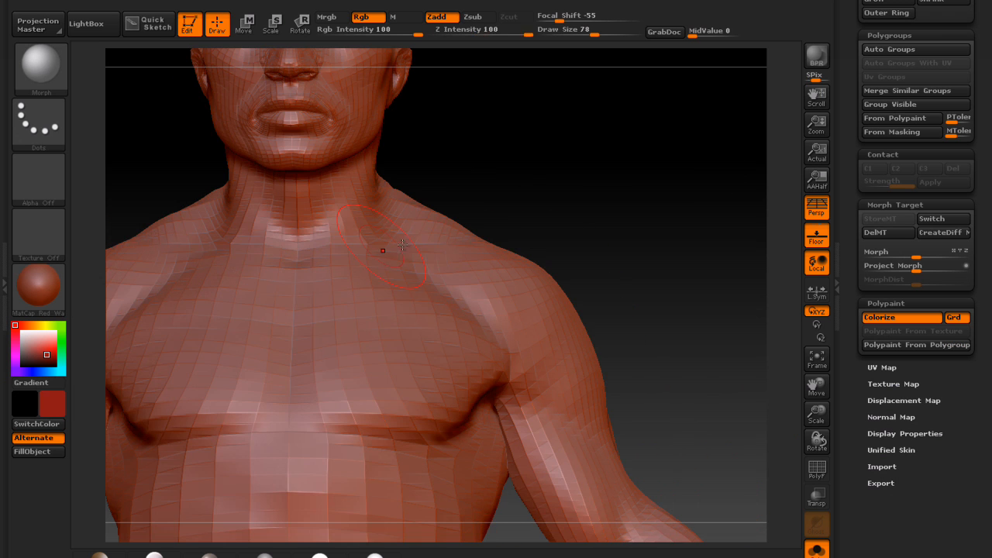
alt+drag(639, 329, 596, 307)
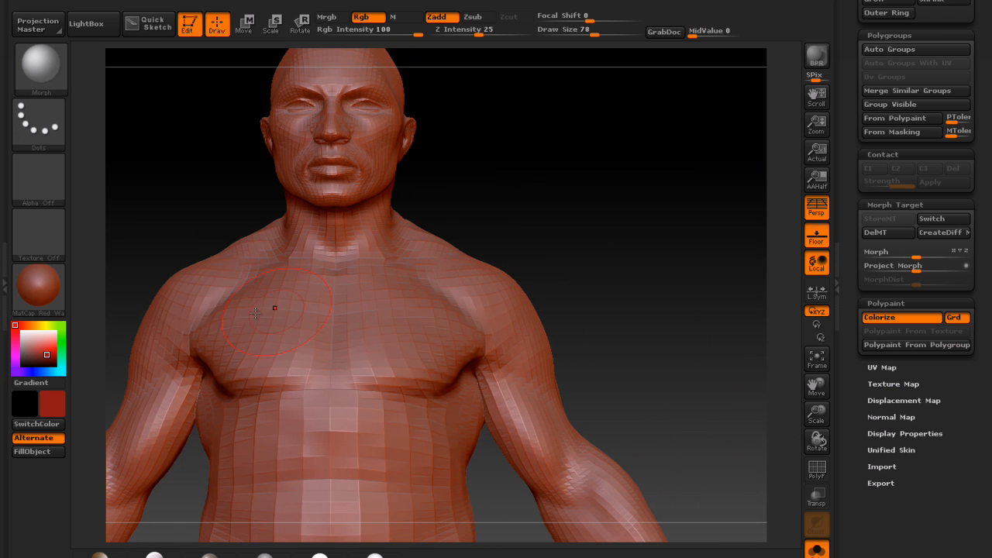
drag(543, 257, 490, 274)
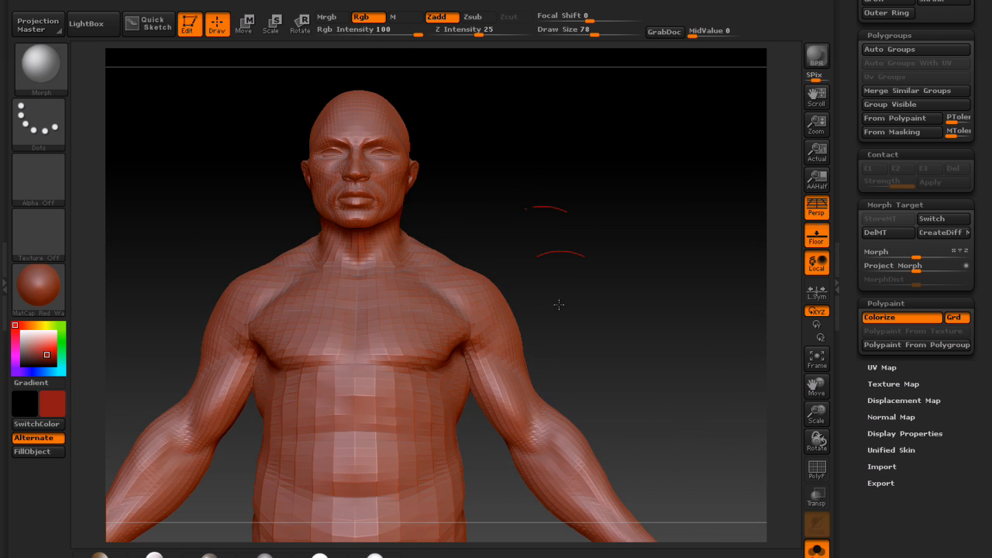
Step: Open the UV Map settings for the body
drag(563, 295, 438, 318)
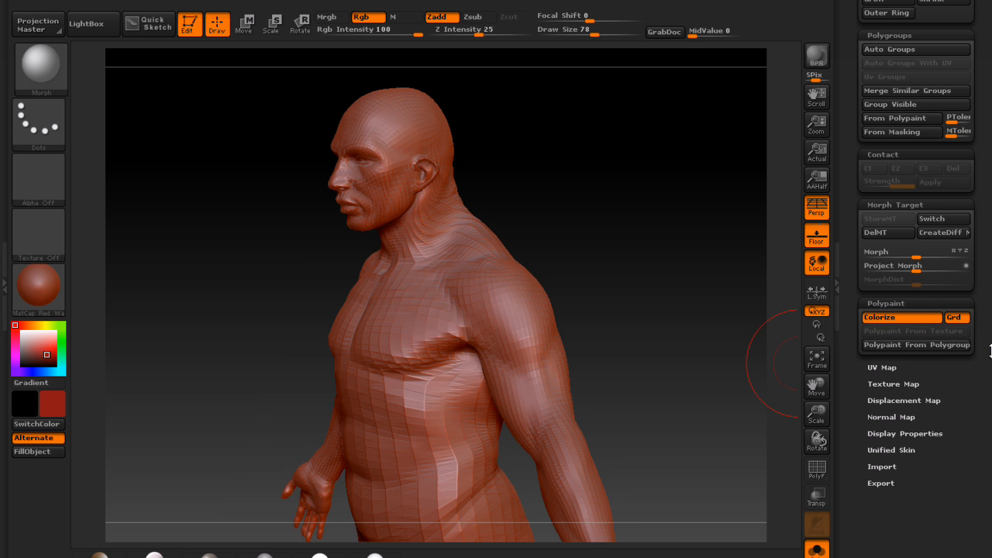
drag(990, 363, 983, 326)
click(893, 331)
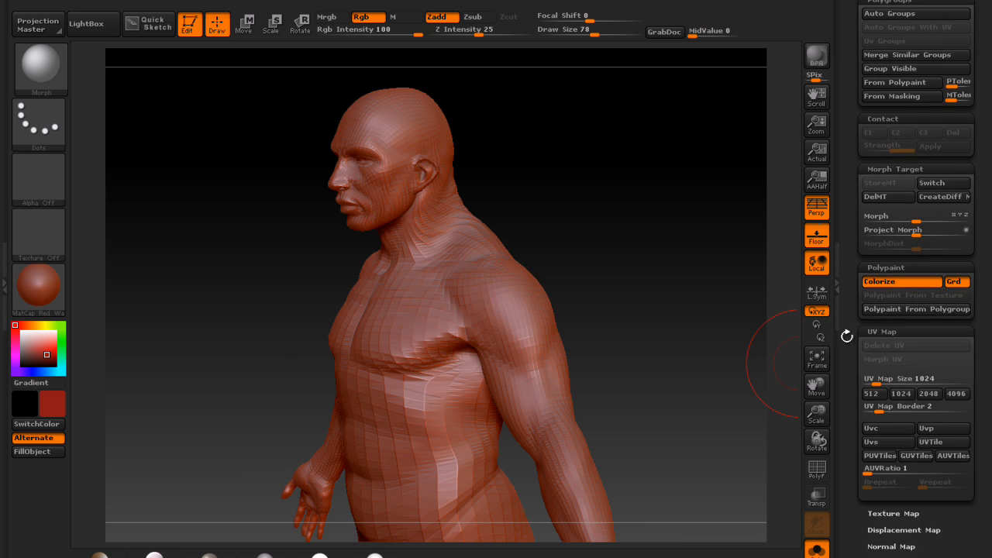
Step: Try a UV map size of 6000 for the body, and set it to 2048 instead
shift+drag(594, 223, 652, 297)
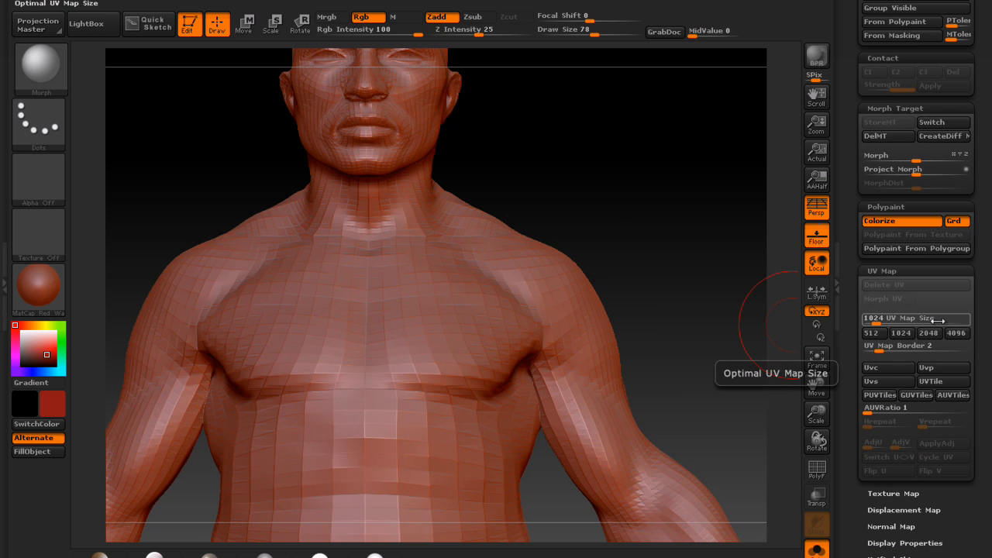
text(6000)
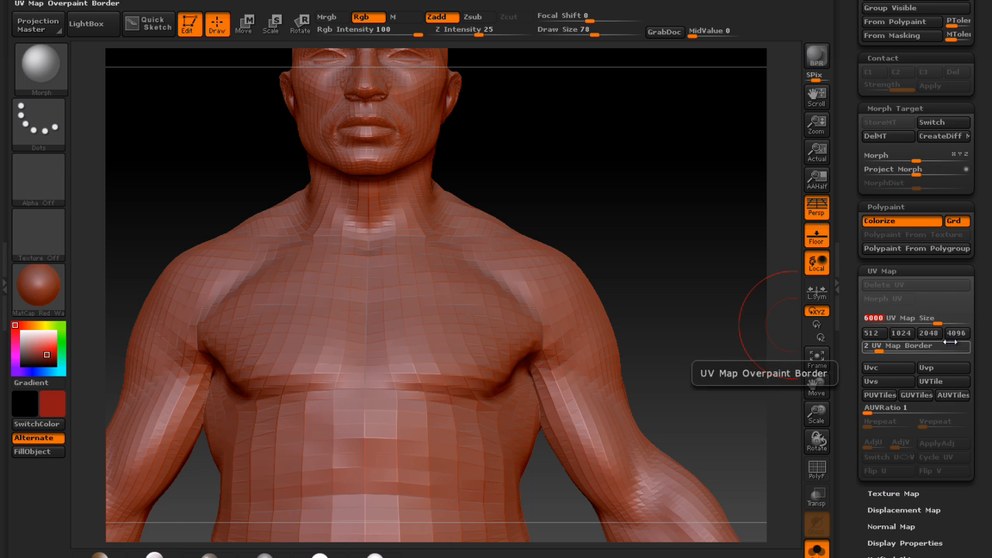
click(940, 341)
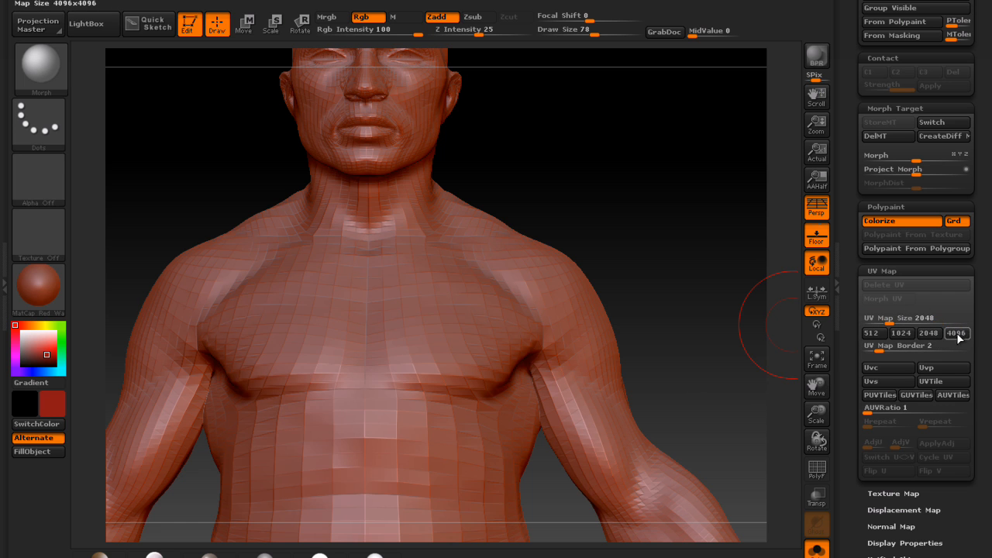
Step: Try to assign packed UV tiles (PUVTiles) to the body at its current subdivision level
drag(965, 310, 965, 264)
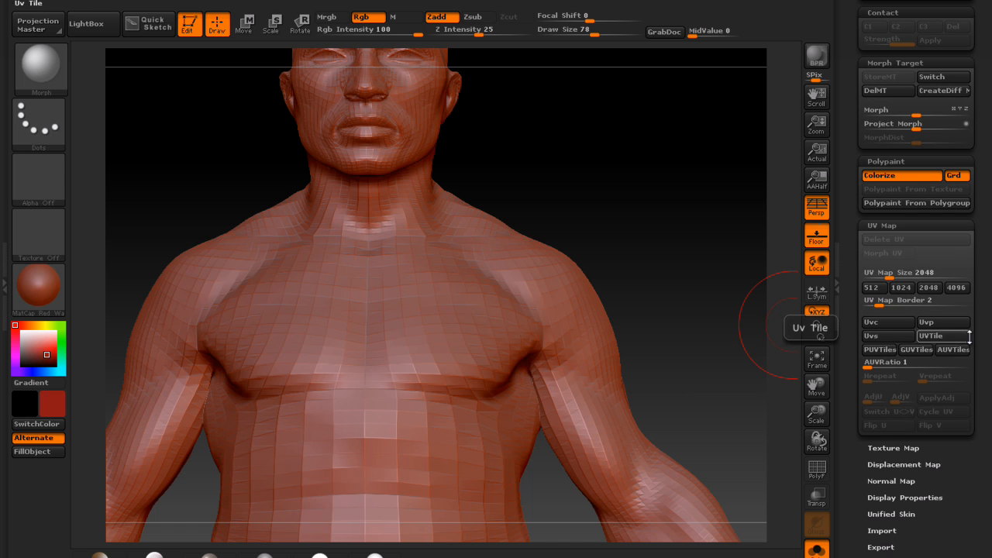
drag(987, 314, 987, 286)
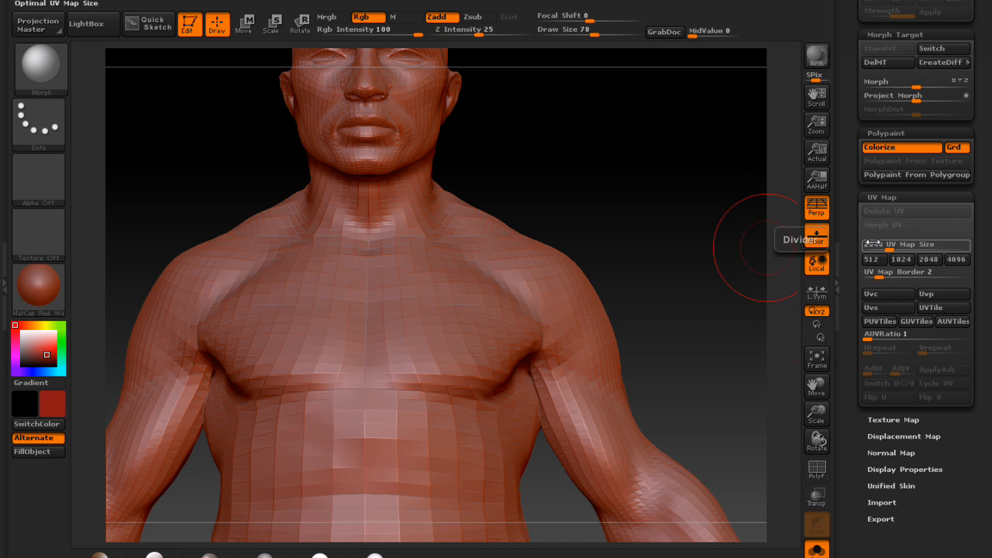
scroll(896, 394, down, 2)
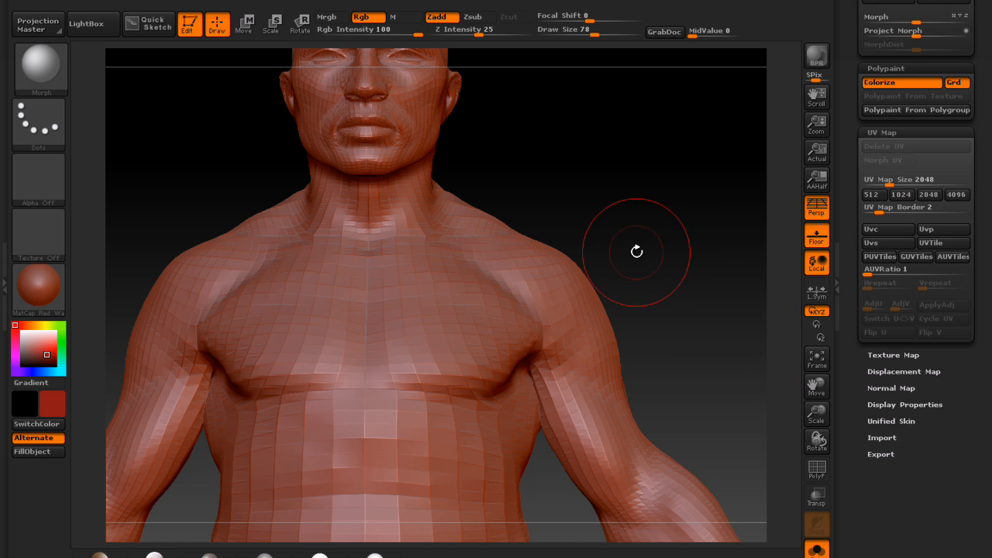
drag(614, 290, 631, 253)
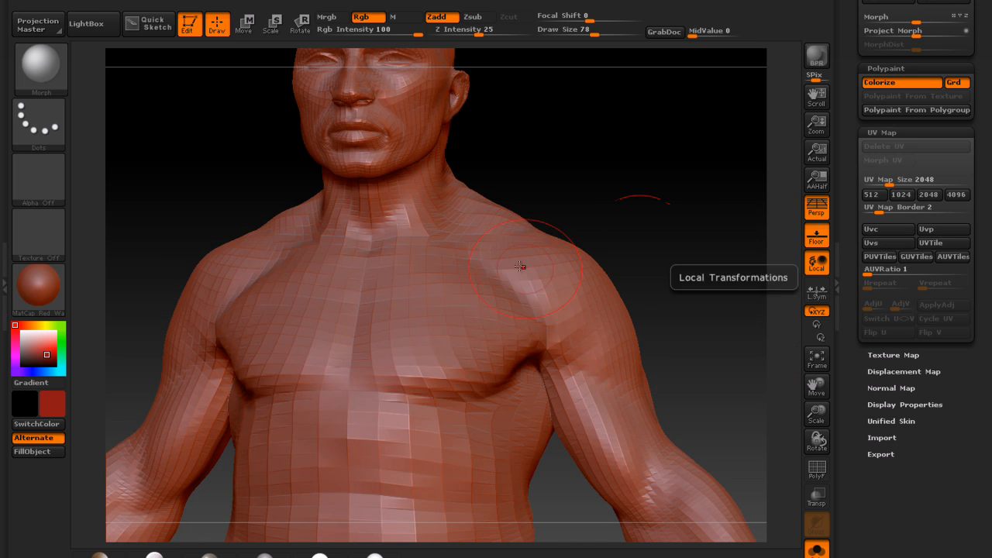
drag(547, 210, 562, 206)
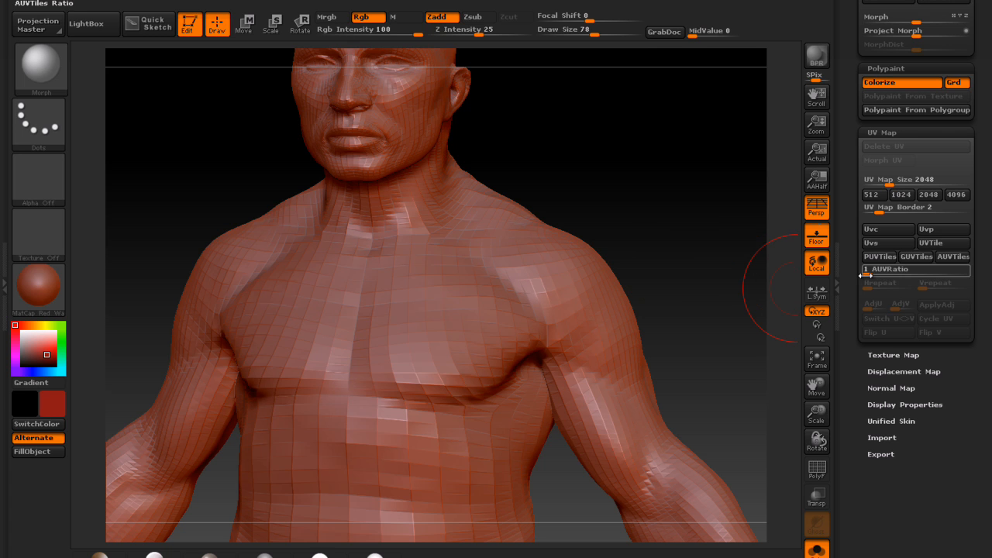
click(892, 253)
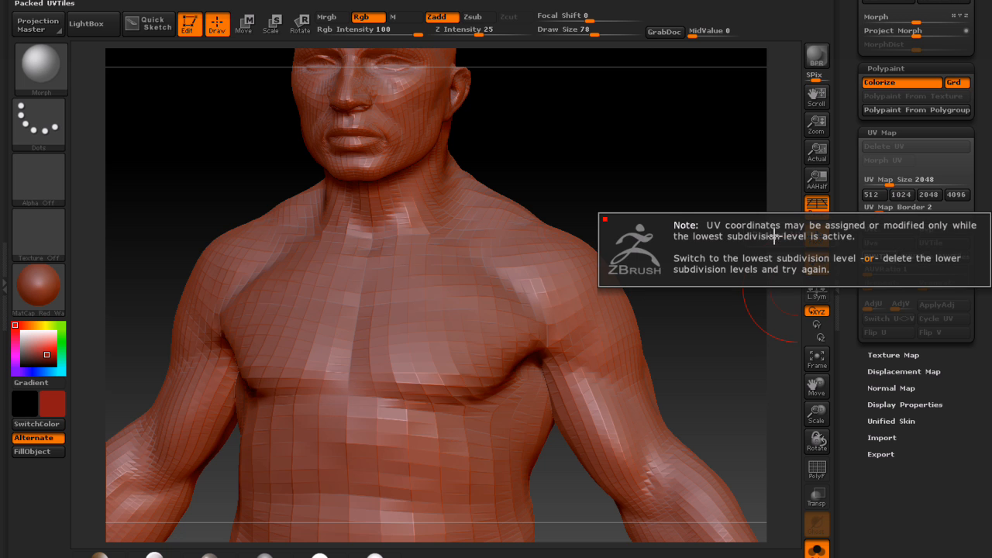
Step: Lower the body to its lowest subdivision level and generate its UVs with packed UV tiles (PUVTiles)
scroll(989, 310, up, 5)
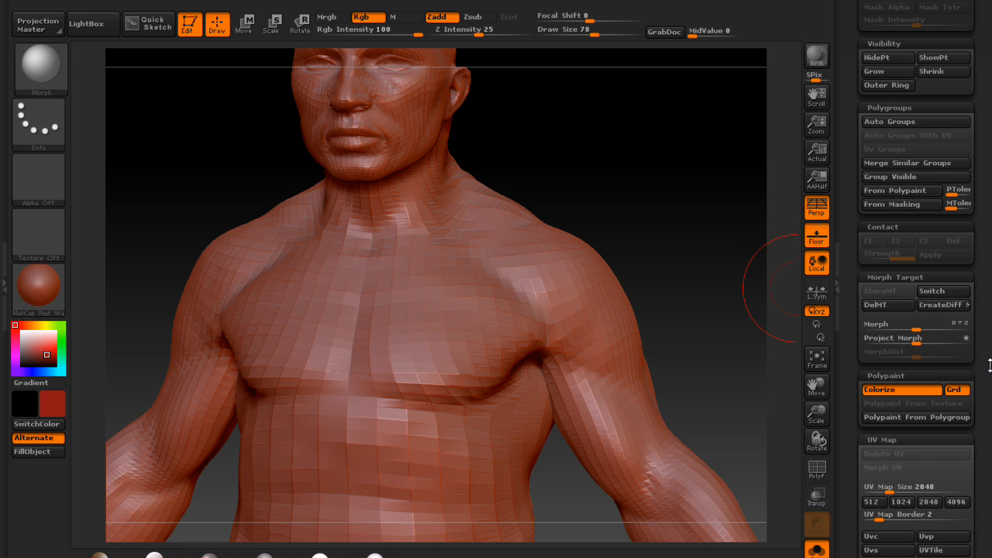
key(shift+d)
scroll(982, 352, down, 5)
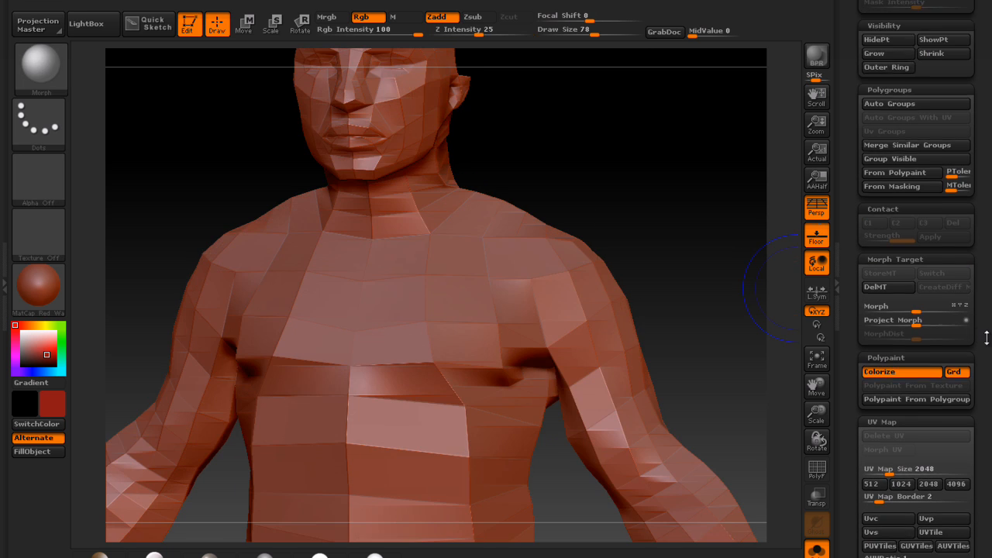
click(884, 341)
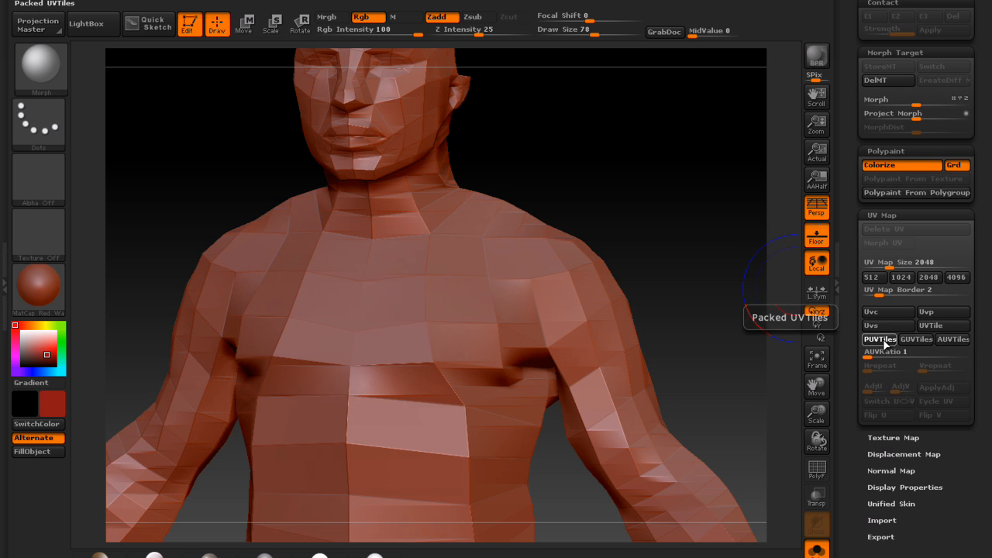
Step: Open the Texture Map settings for the body, leaving the Display Properties collapsed
scroll(990, 276, down, 3)
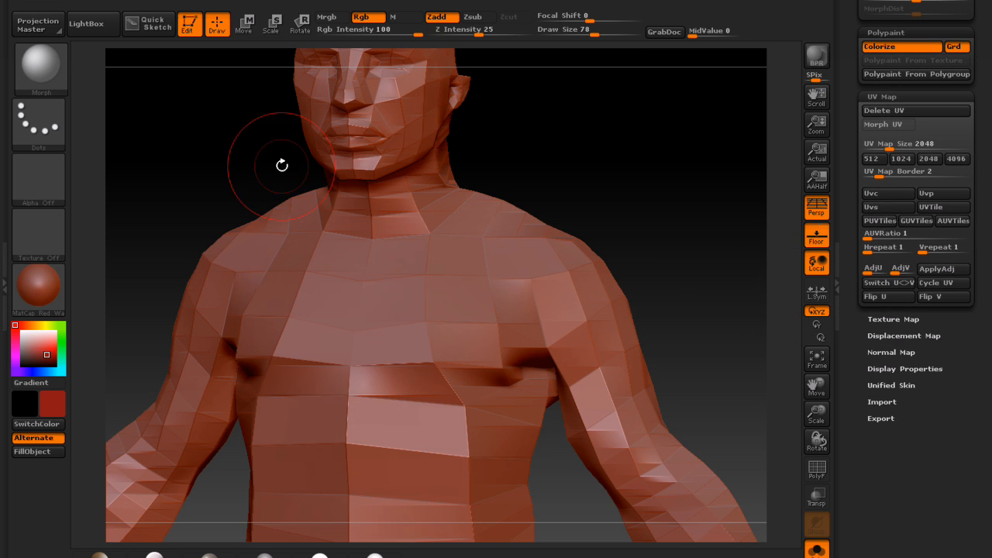
click(945, 371)
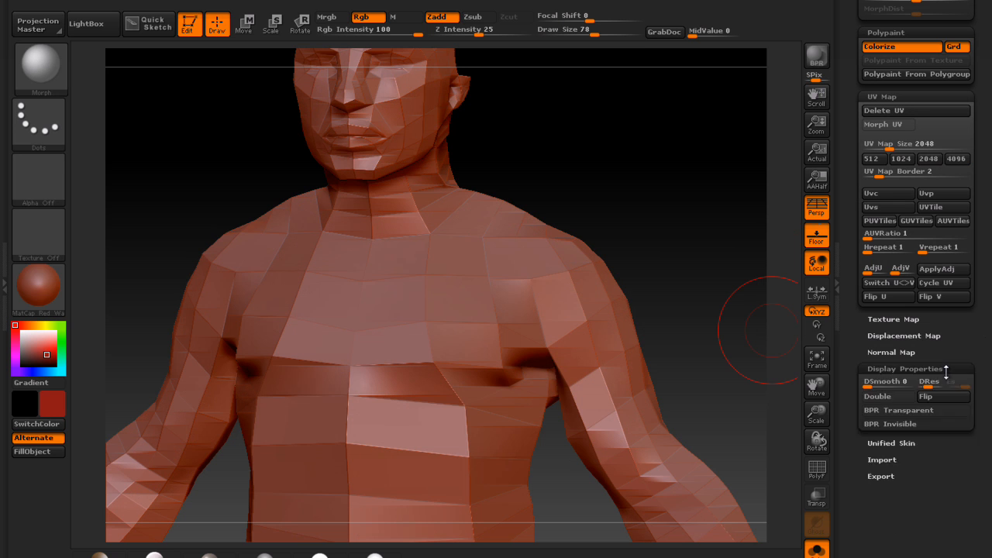
click(946, 371)
click(952, 318)
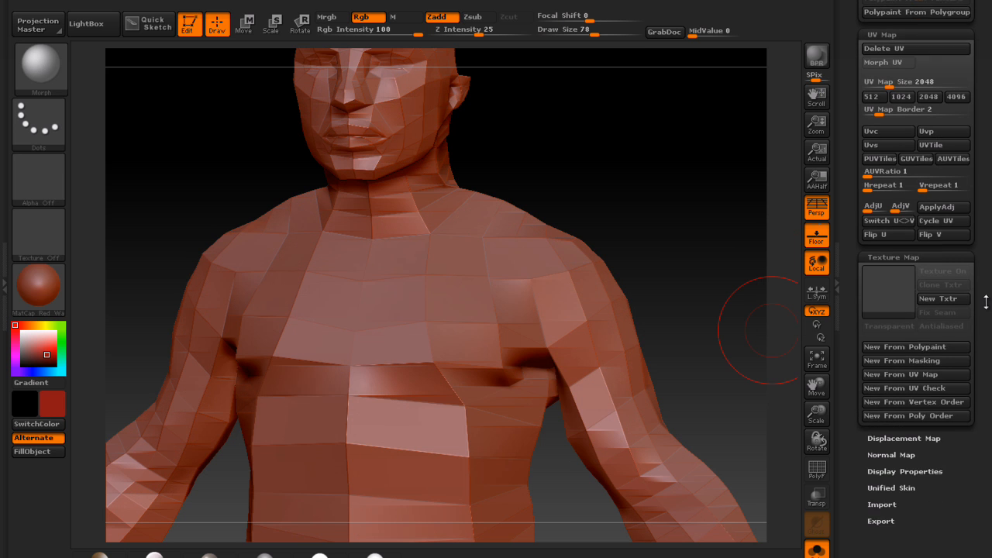